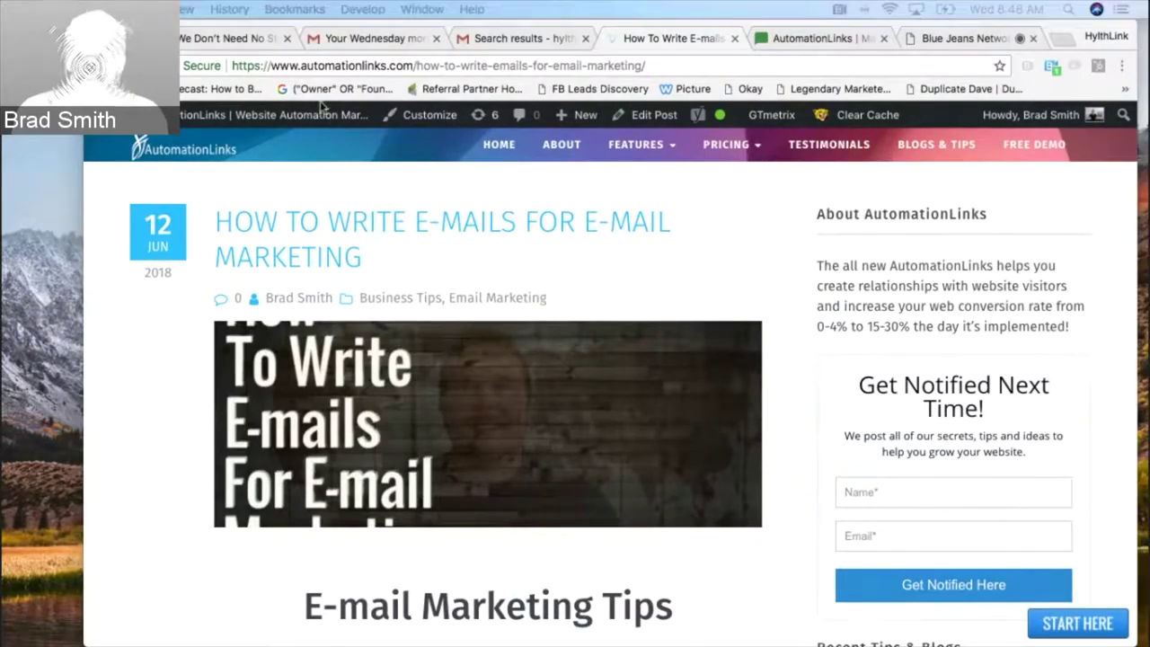
Step: Switch to the WPMU DEV newsletter, return to the promotions inbox and reopen "We Don't Need No Stinking WCEU Badges"
click(249, 38)
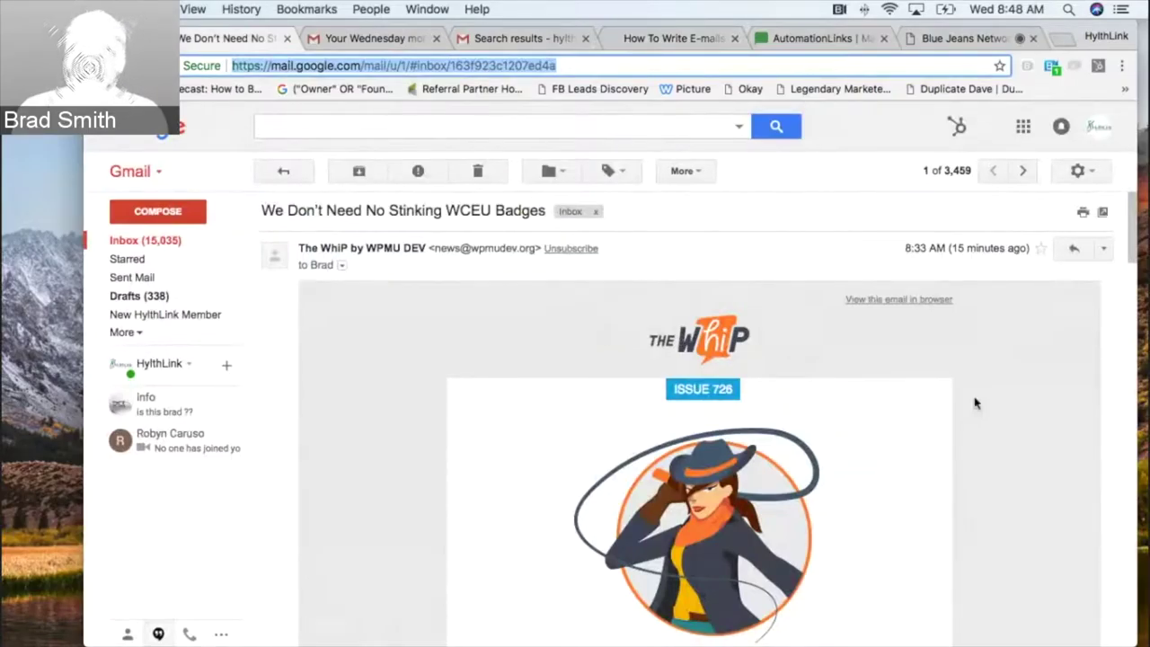
click(302, 171)
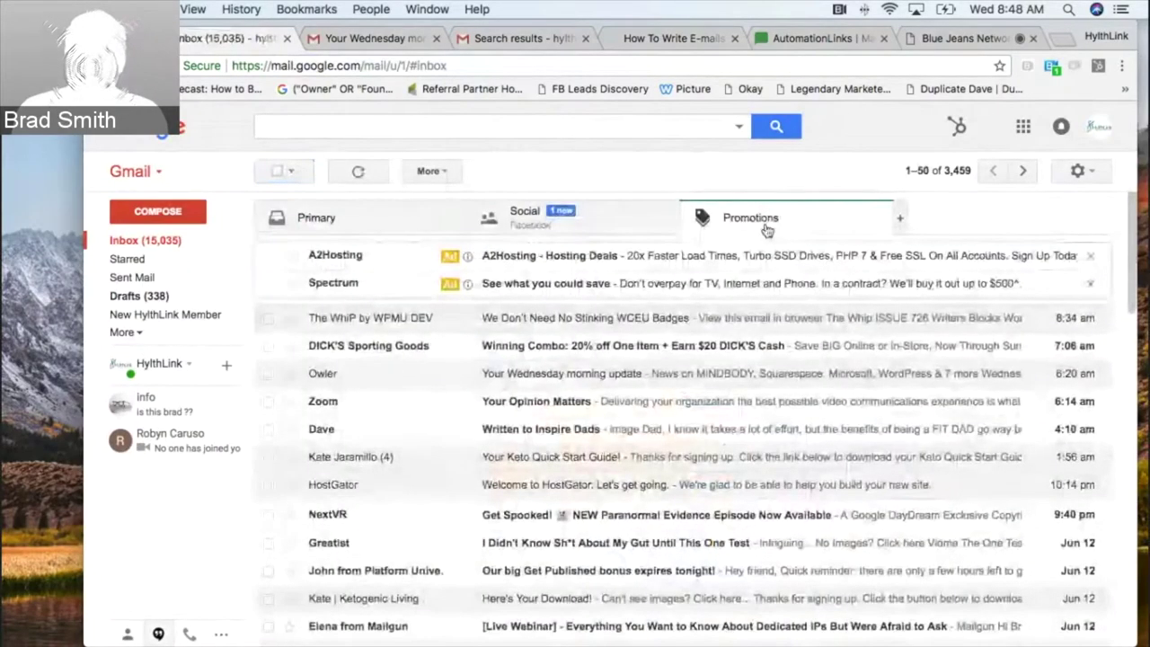
click(579, 321)
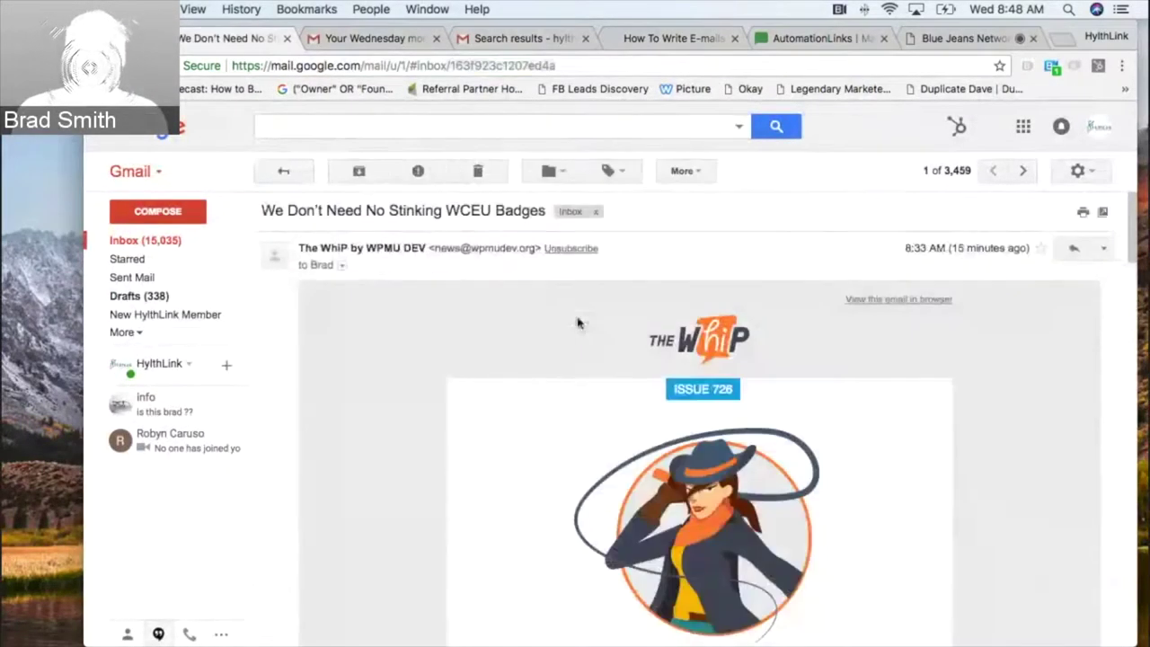
Step: Read through the WhiP newsletter's sections and article links down to the closing sign-up invitation
scroll(917, 469, down, 5)
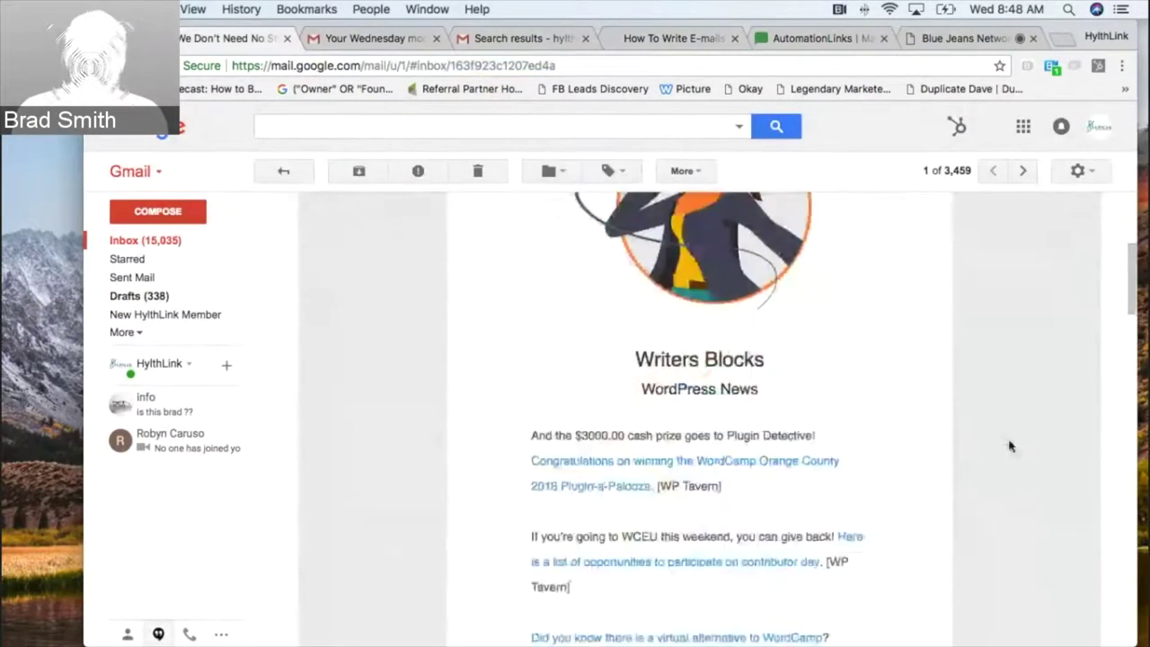
scroll(1009, 446, down, 3)
scroll(1007, 448, up, 1)
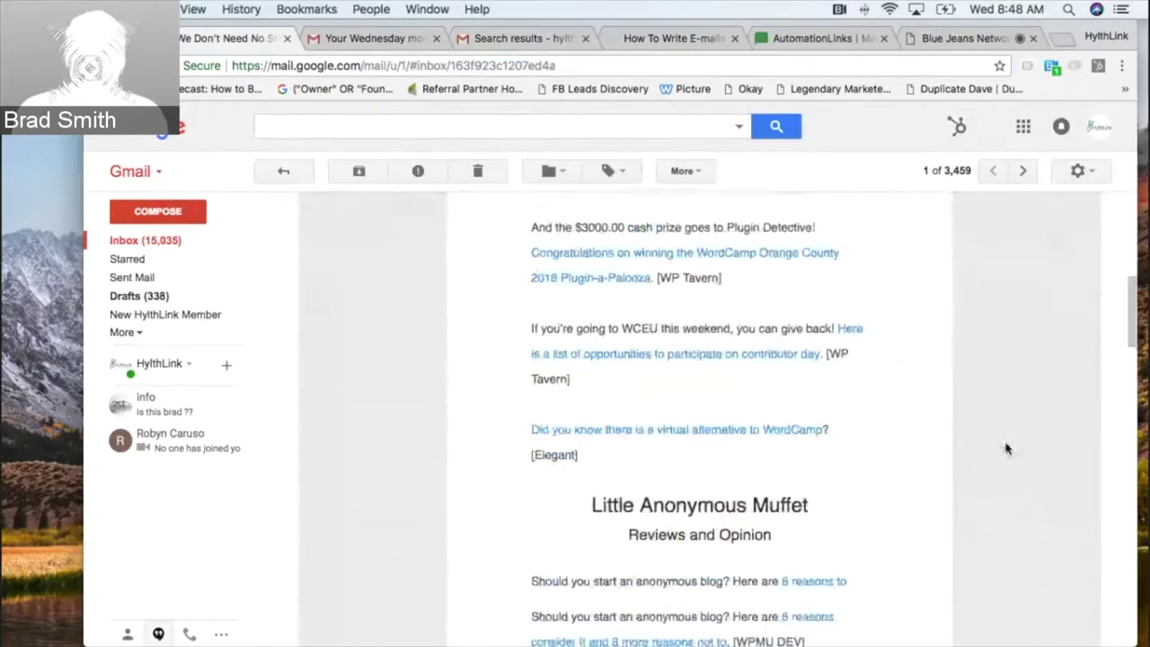
scroll(1007, 449, up, 5)
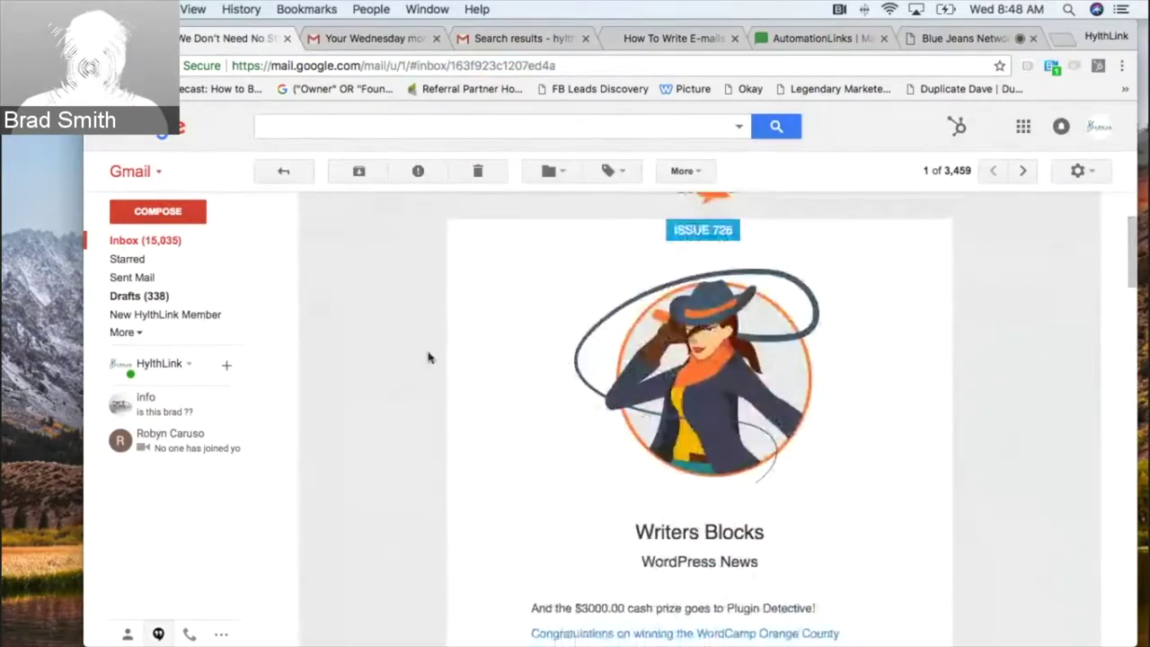
scroll(551, 396, down, 4)
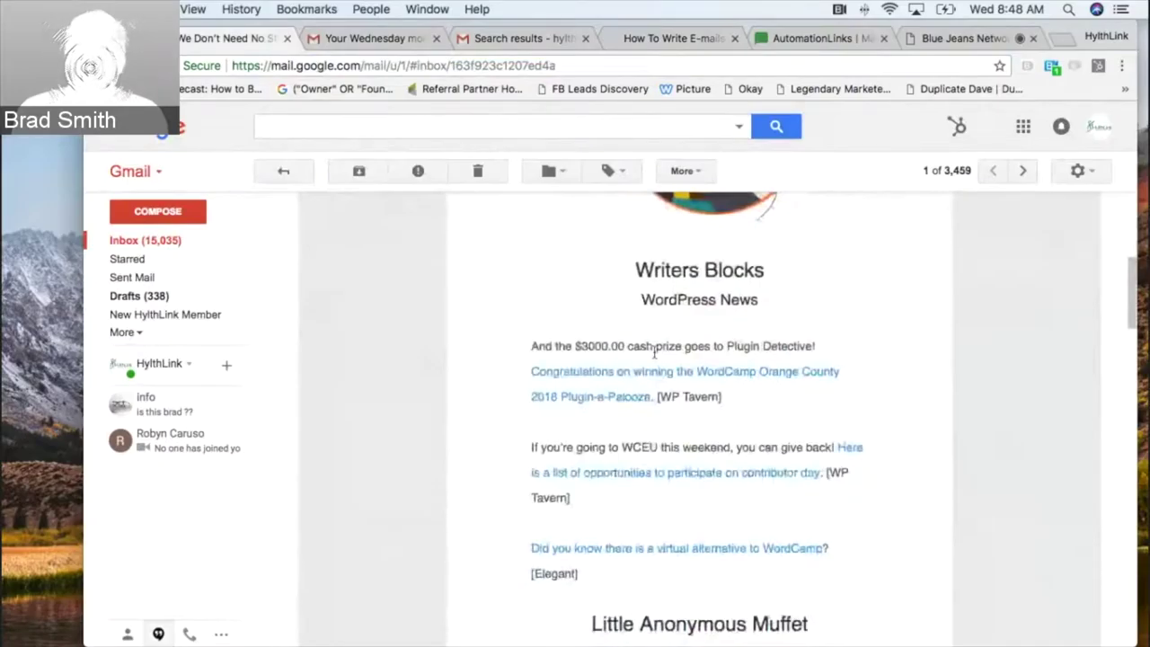
scroll(665, 485, down, 3)
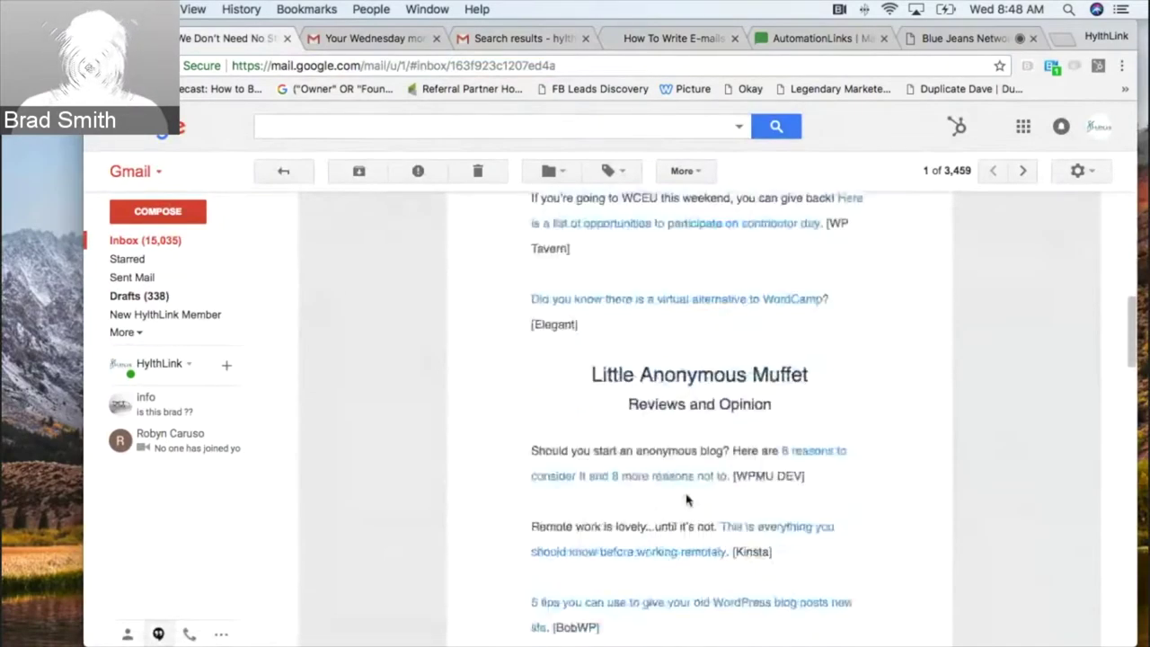
scroll(688, 502, down, 4)
scroll(744, 510, down, 6)
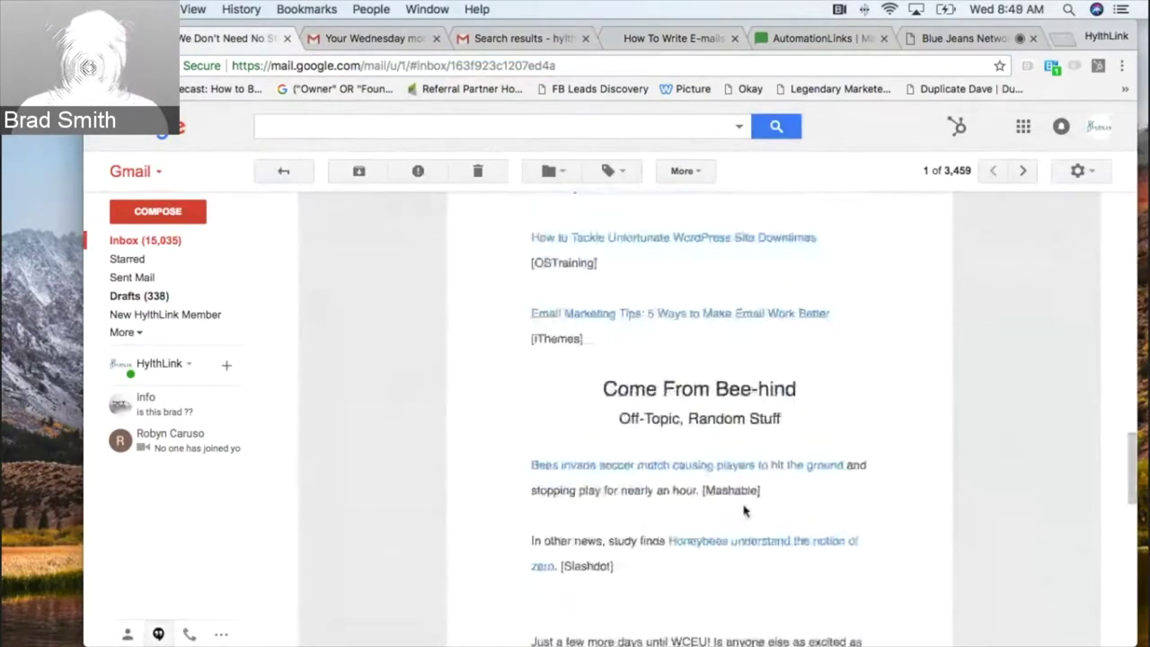
scroll(744, 511, down, 3)
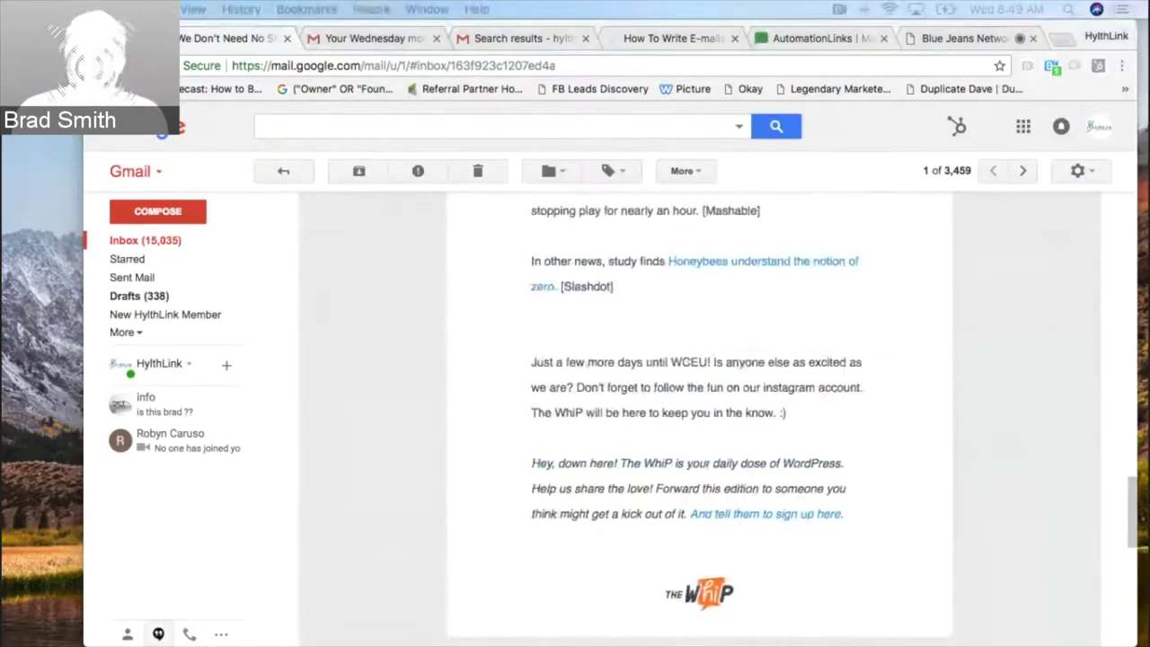
Step: Re-examine the WhiP newsletter's section headings and link layout from the end back to its header
scroll(710, 327, up, 3)
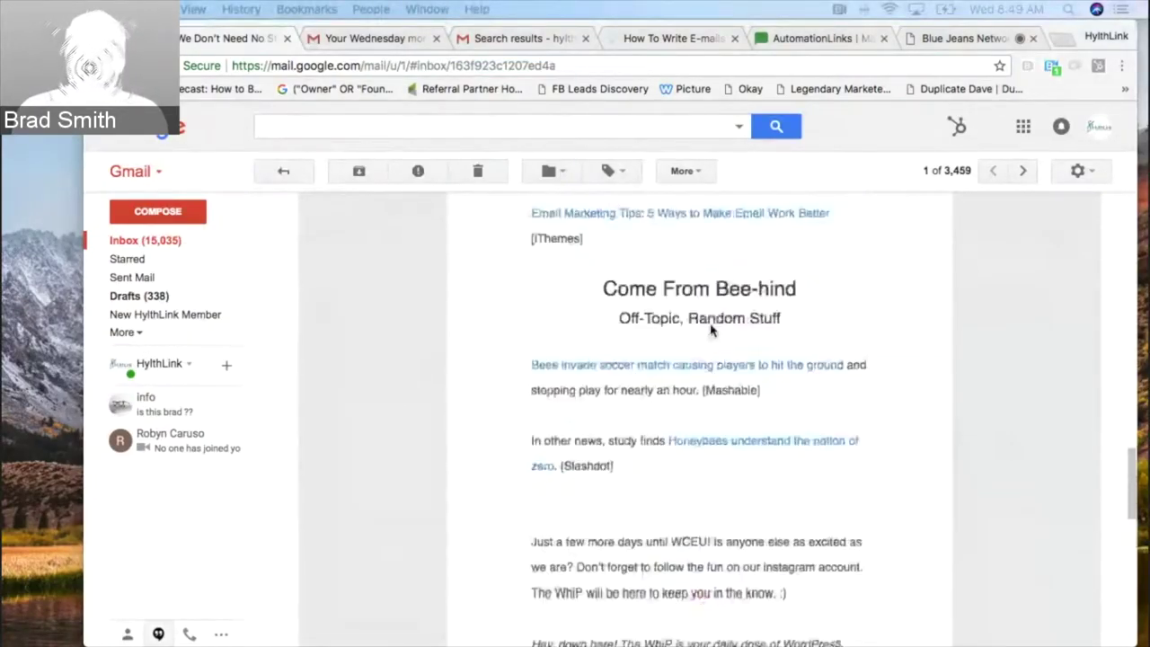
scroll(706, 315, up, 3)
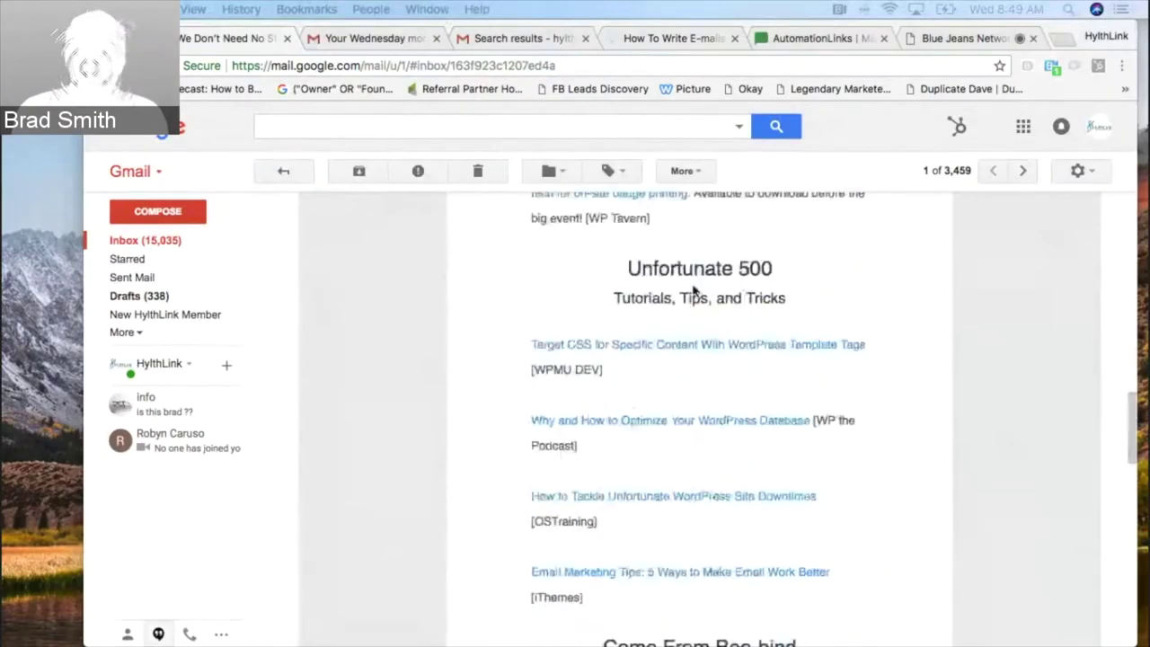
scroll(719, 333, up, 2)
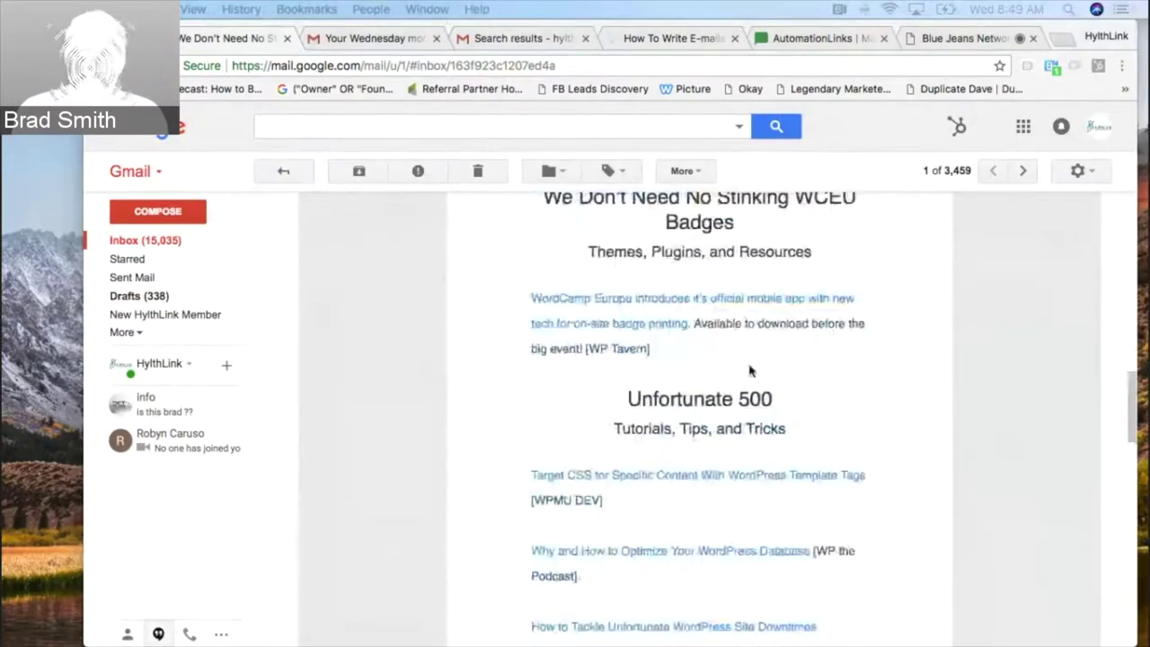
scroll(750, 370, up, 5)
scroll(755, 373, up, 10)
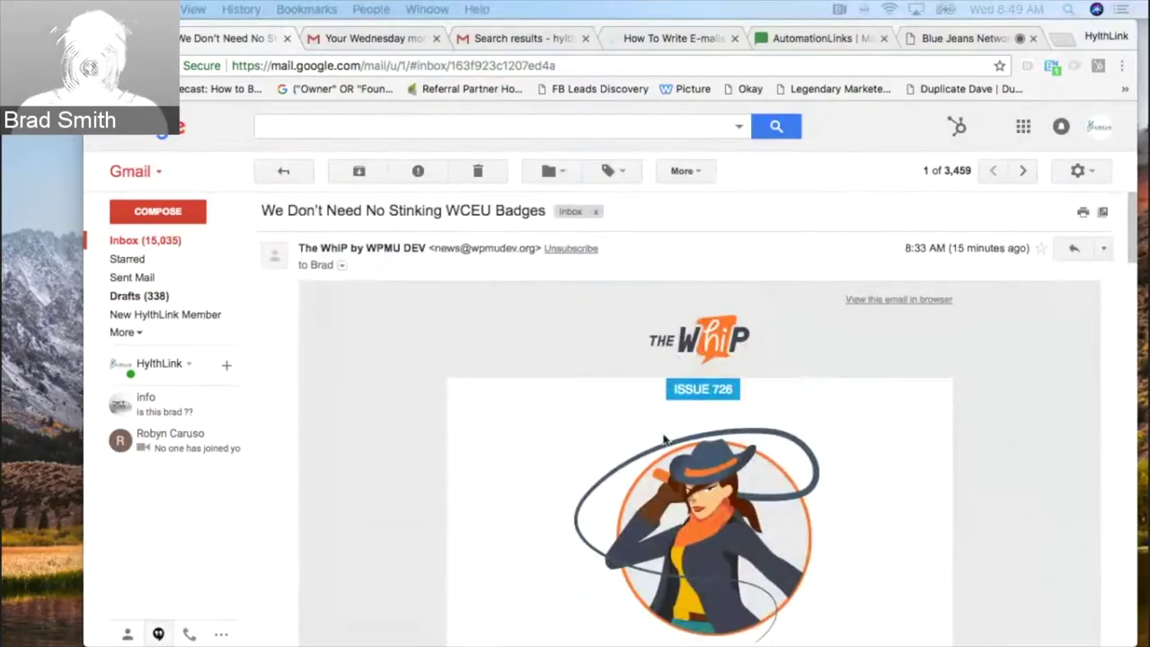
scroll(719, 445, down, 5)
scroll(629, 486, down, 5)
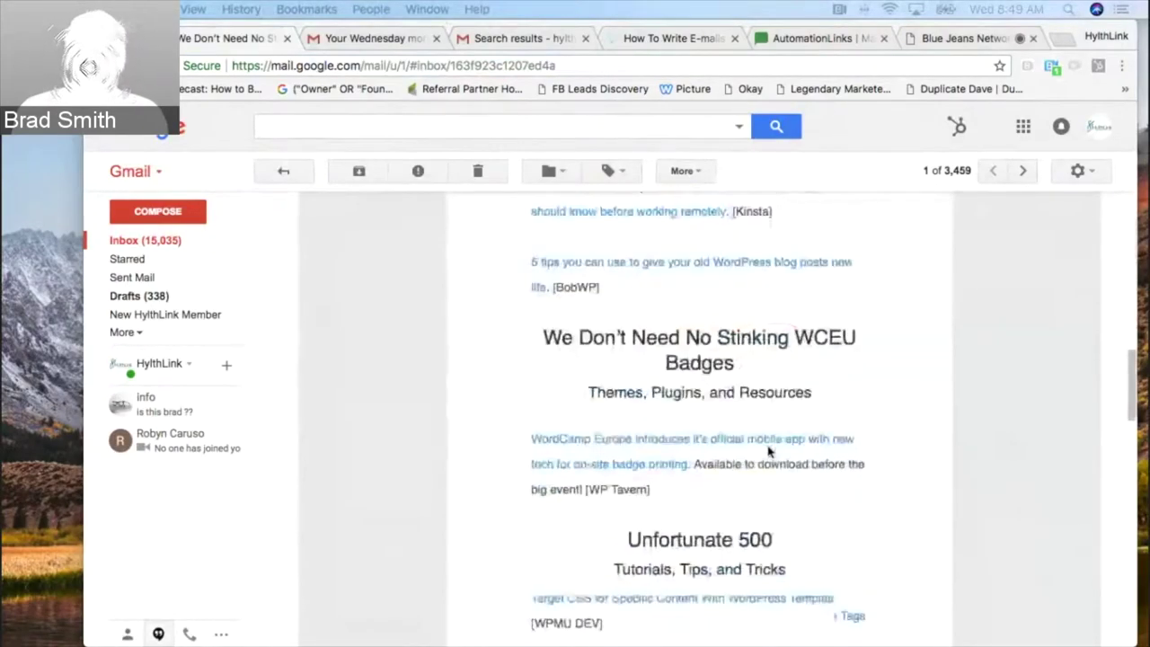
scroll(468, 450, up, 10)
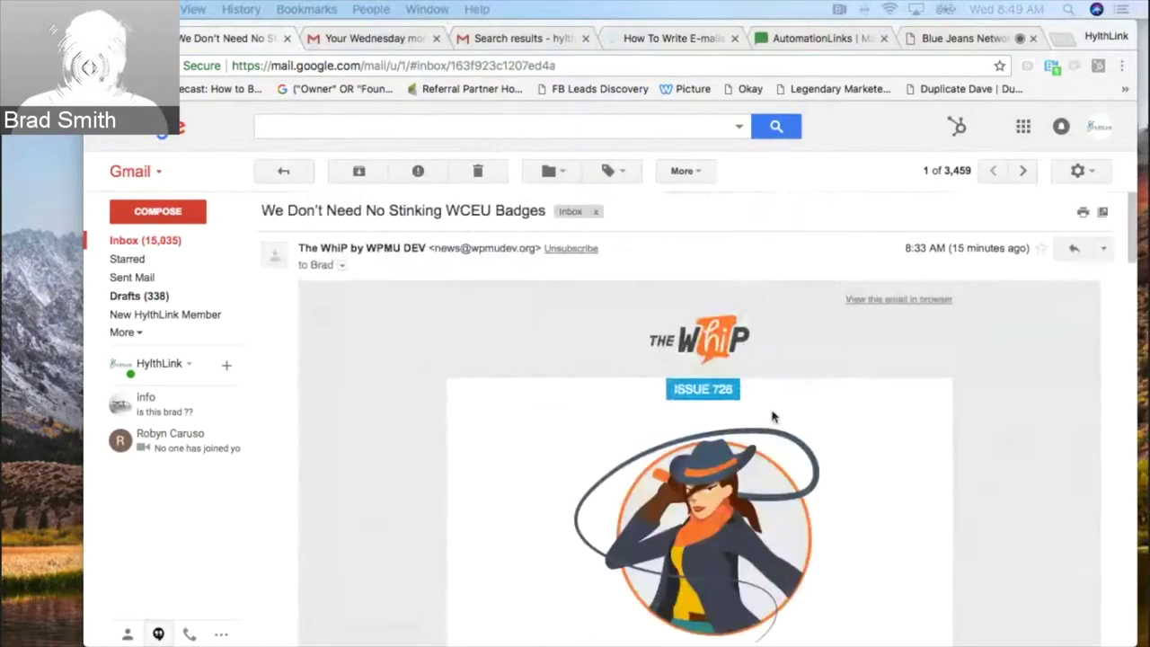
Step: Reopen Owler's "Your Wednesday morning update" email from the promotions inbox and review its company news down to the SAP story
click(389, 45)
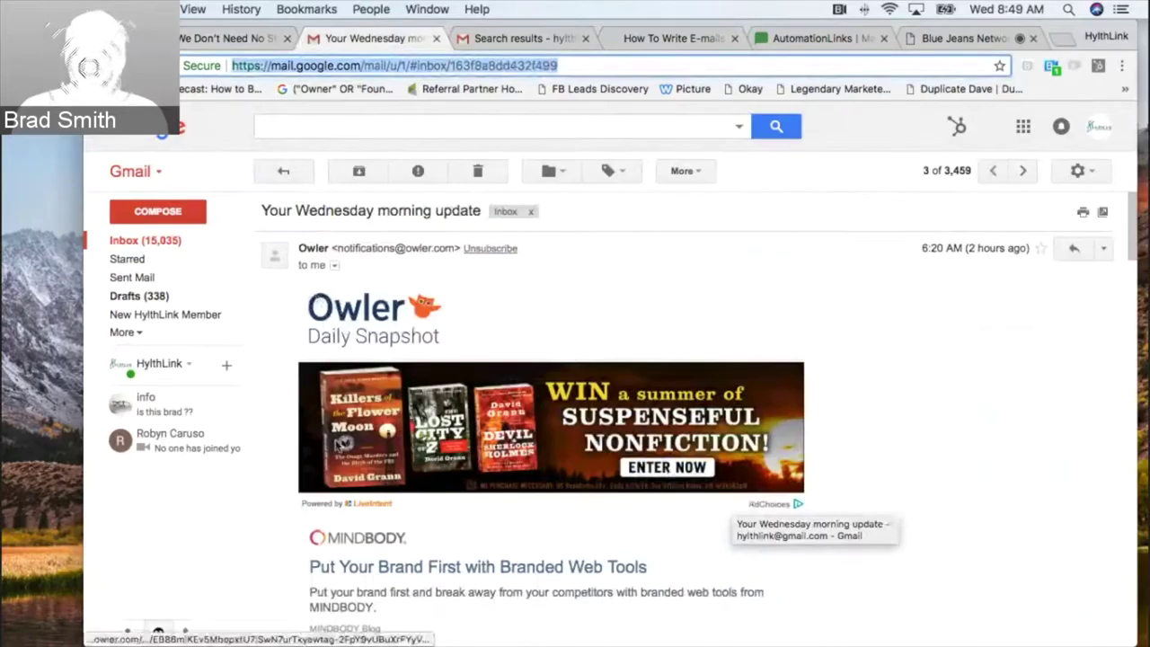
scroll(600, 471, down, 3)
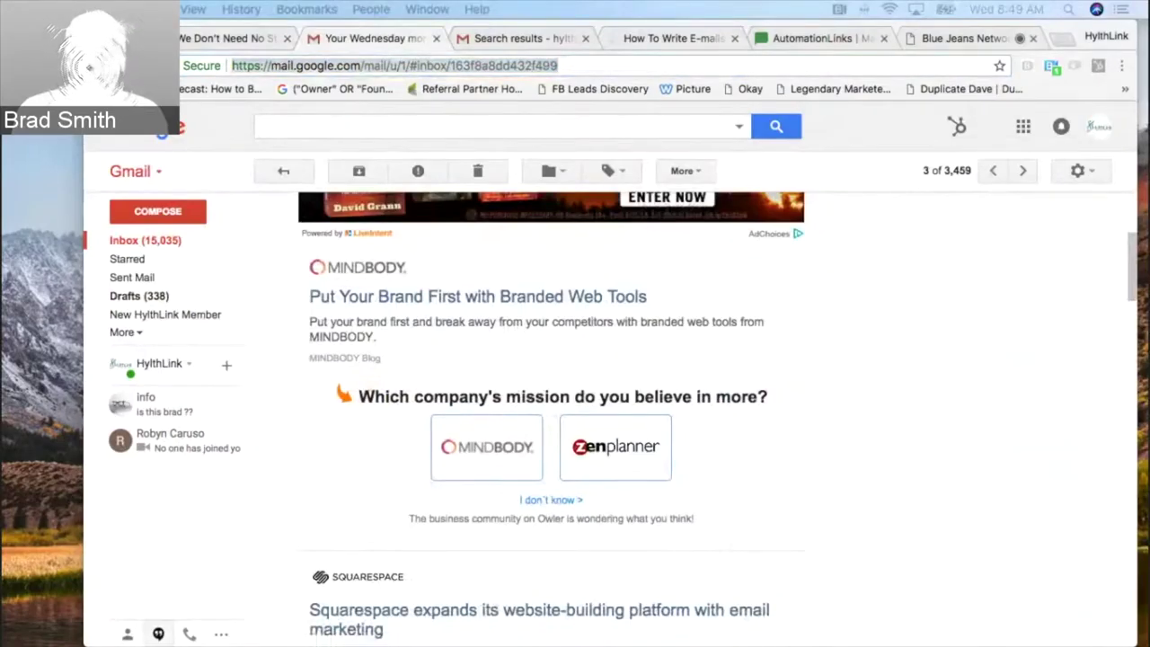
click(273, 175)
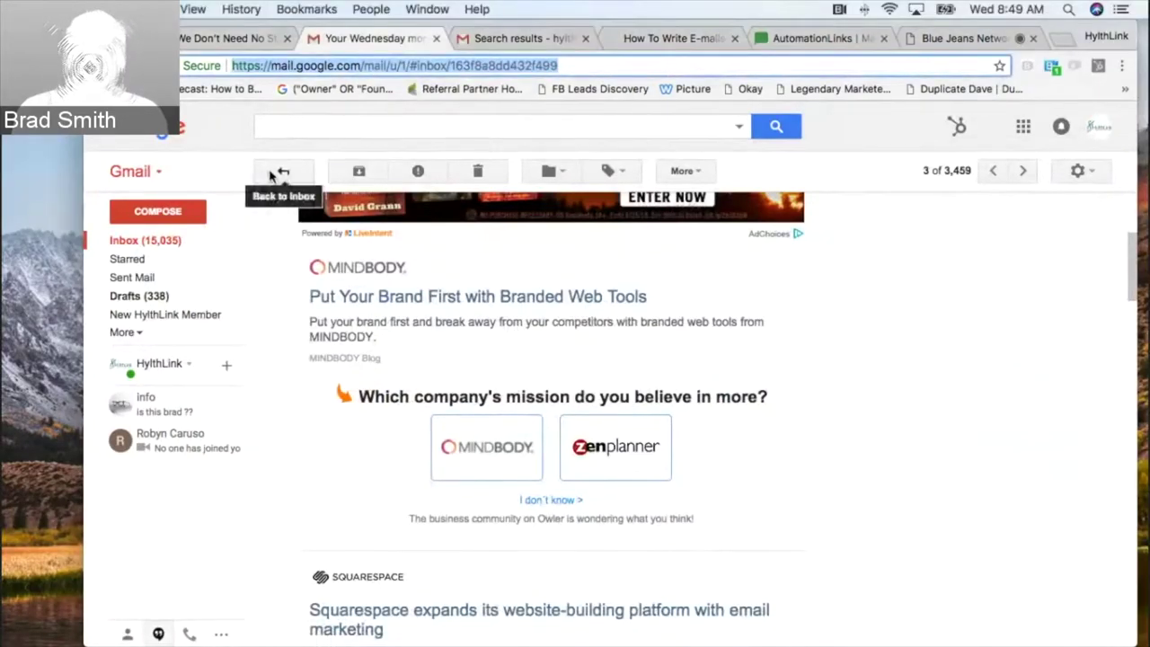
click(283, 182)
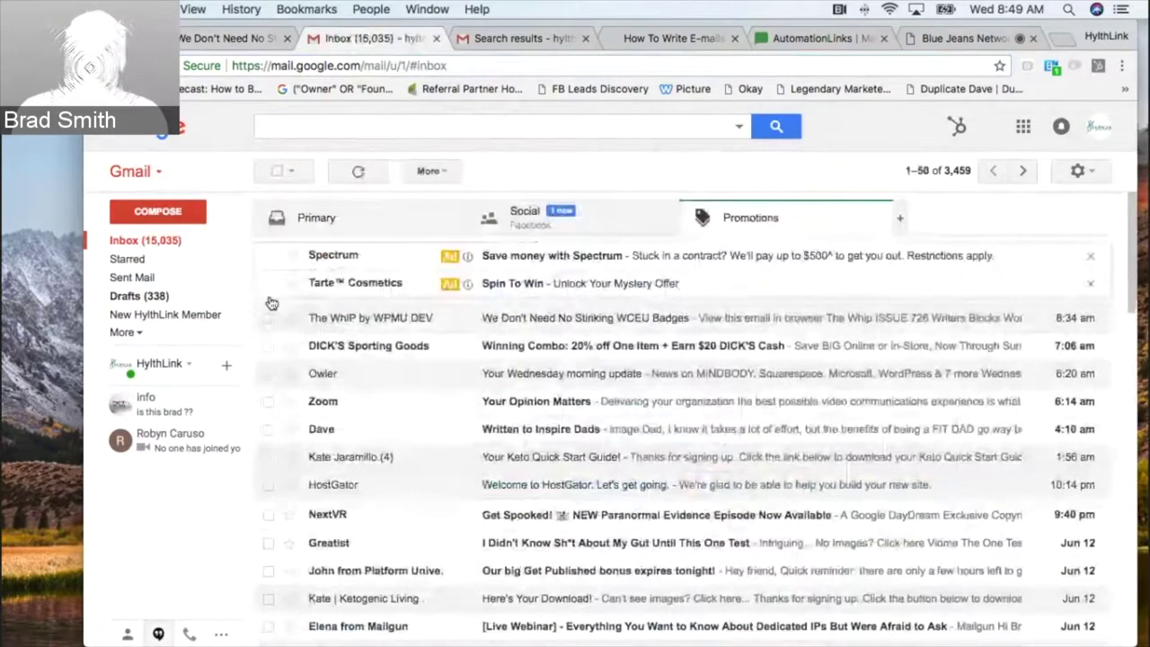
click(672, 380)
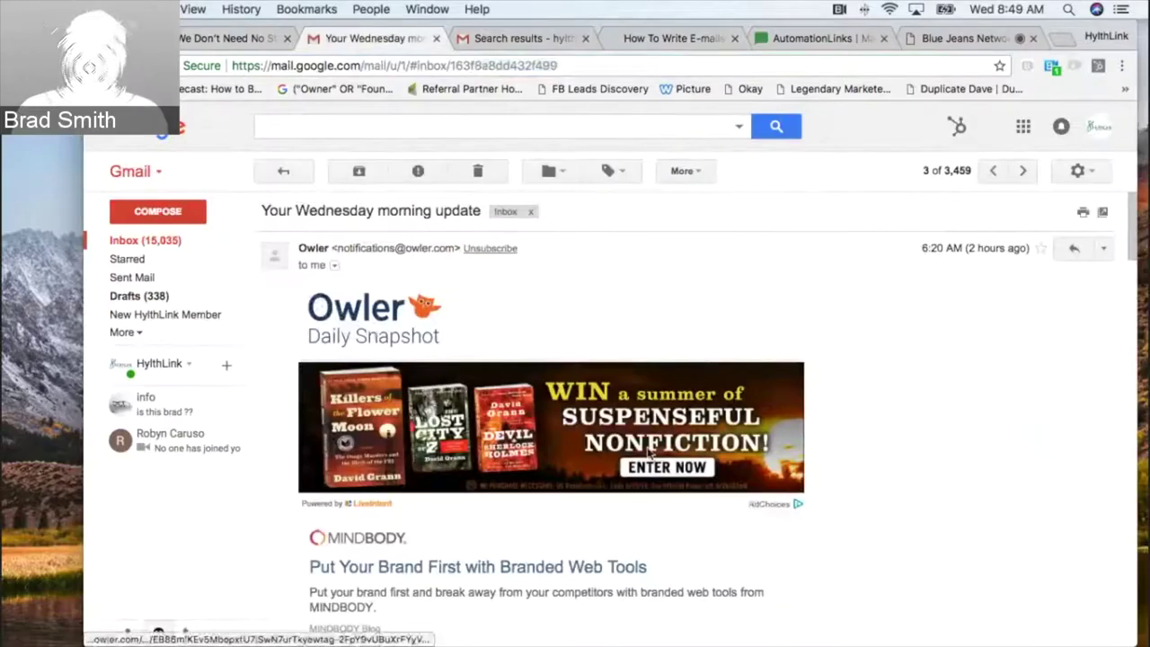
scroll(650, 452, down, 10)
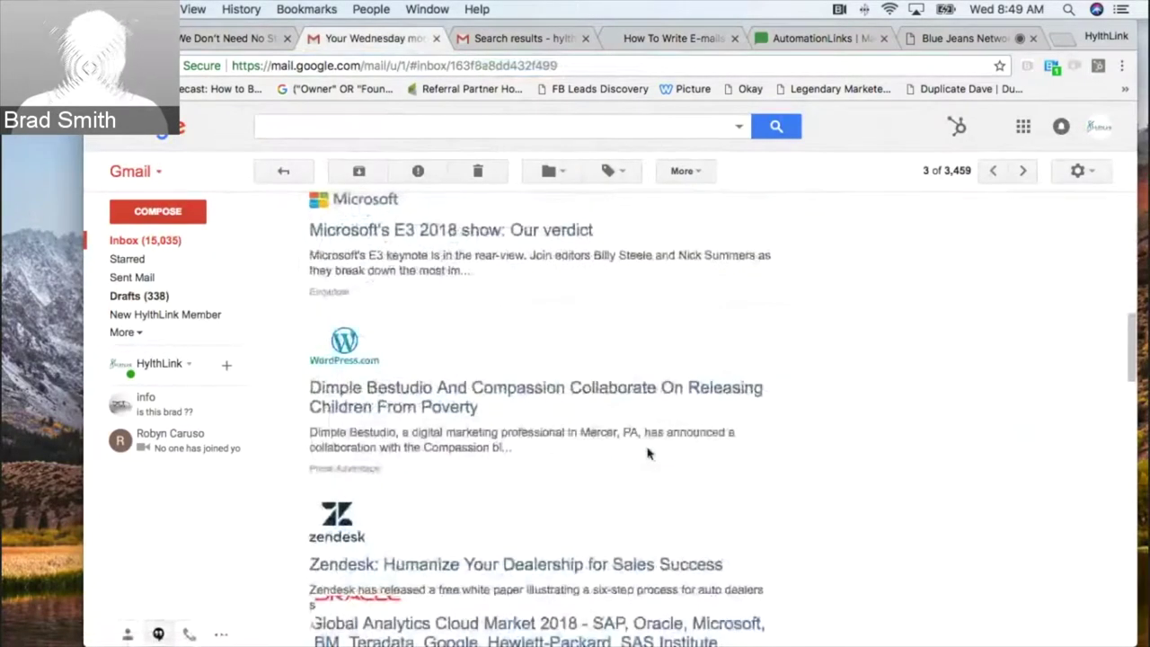
scroll(650, 452, down, 5)
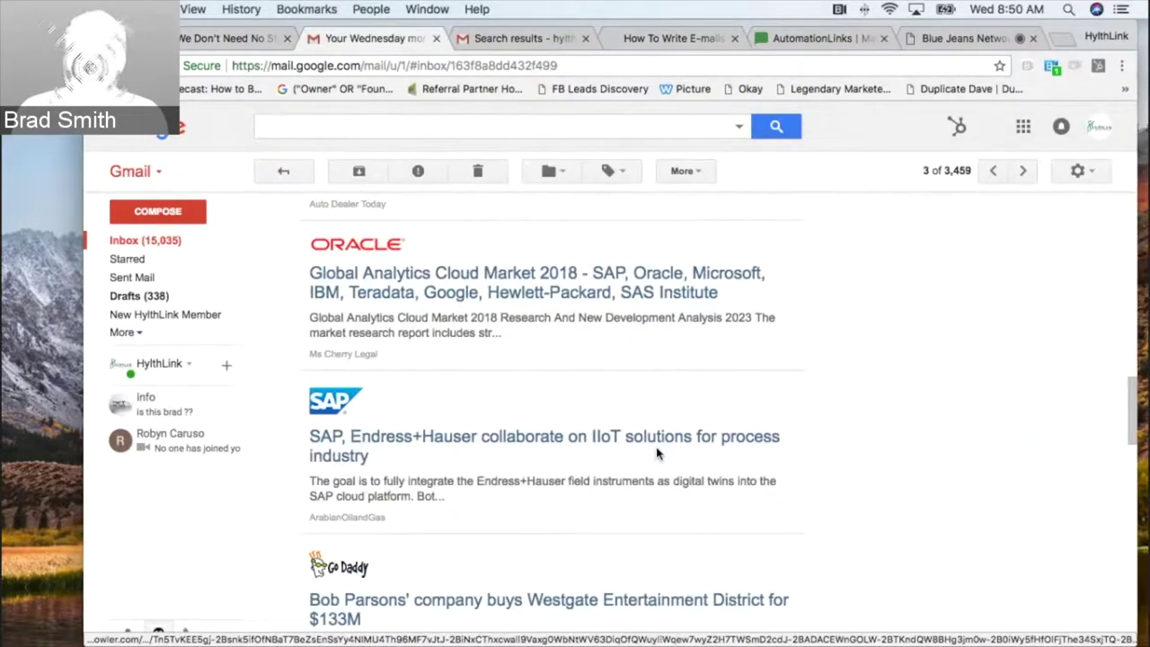
Step: Open "How Often Do You Really Need to Blog" from the Neil Patel search results and highlight its body text and "listen to this first" link
click(545, 41)
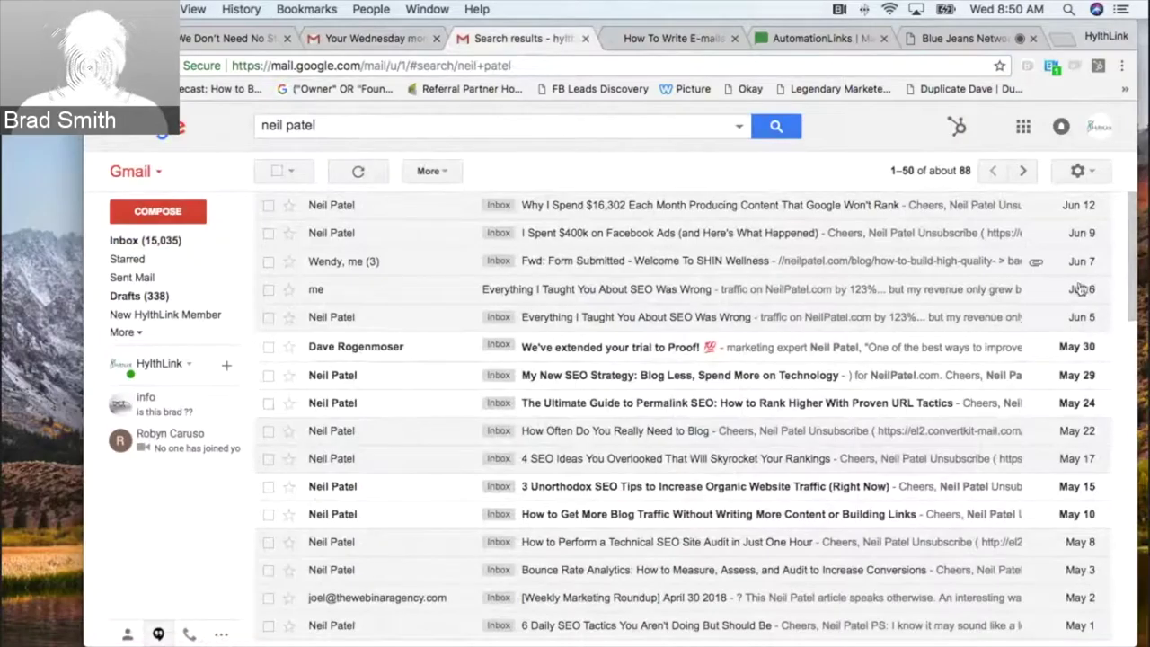
click(589, 437)
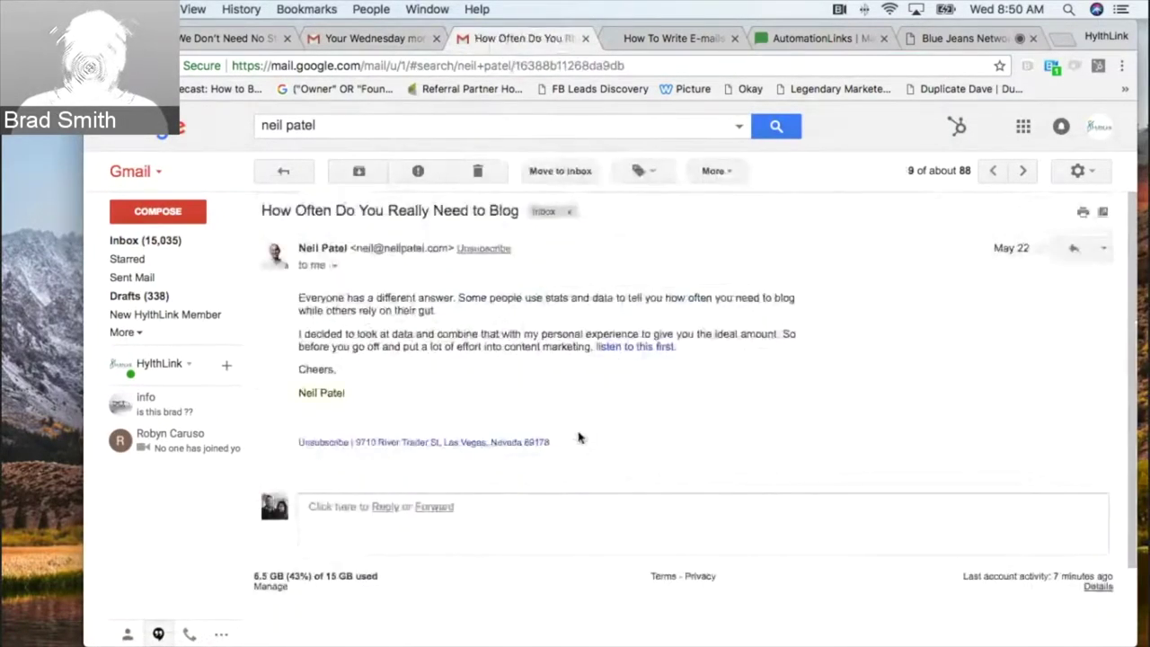
drag(299, 297, 409, 403)
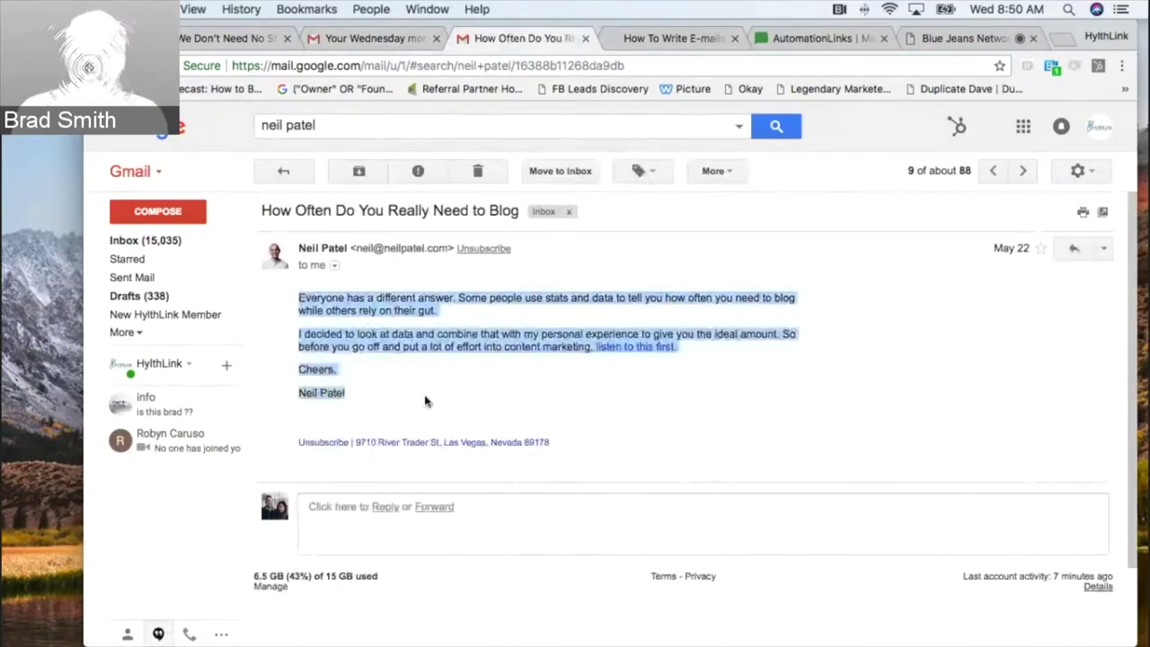
click(453, 396)
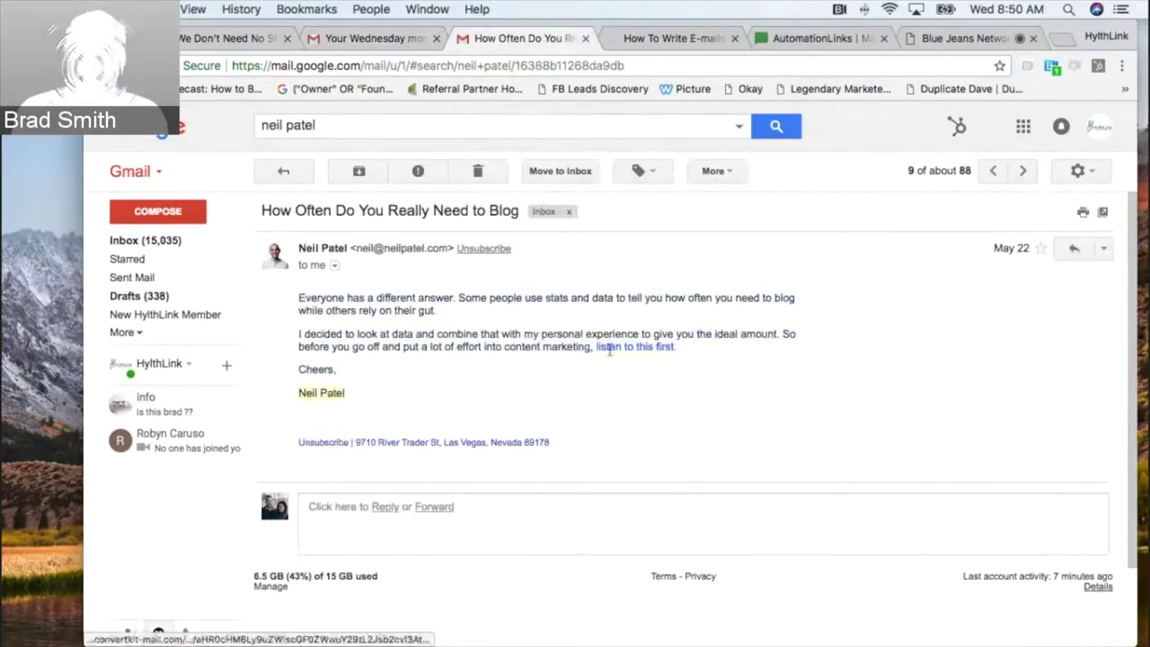
drag(710, 356, 580, 347)
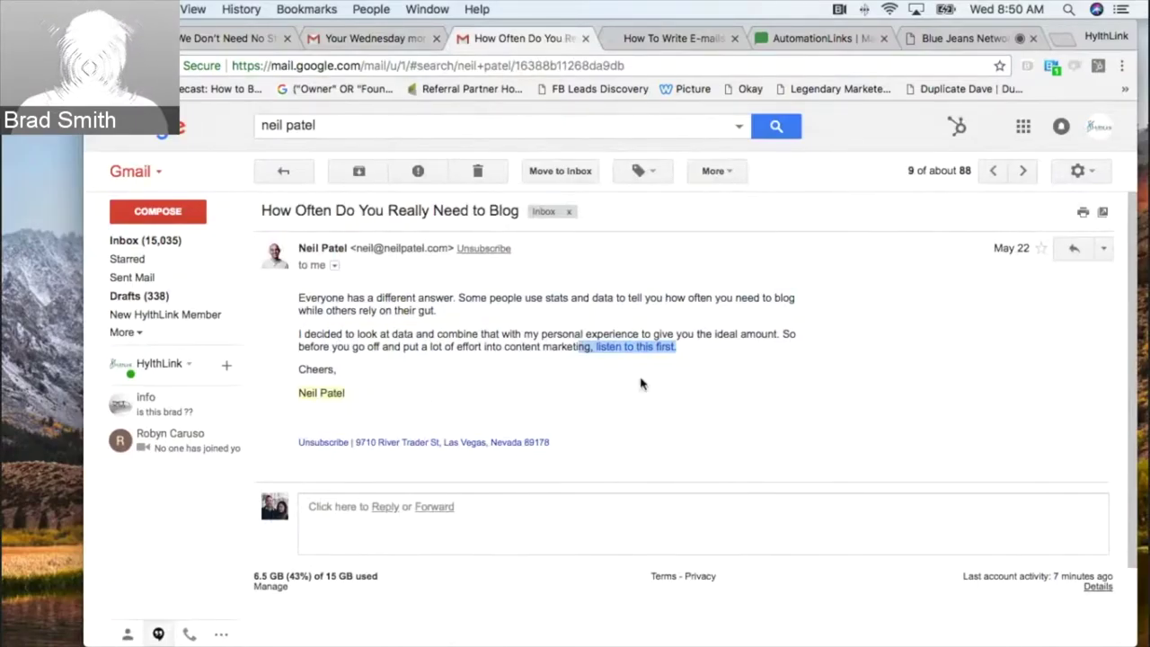
click(526, 340)
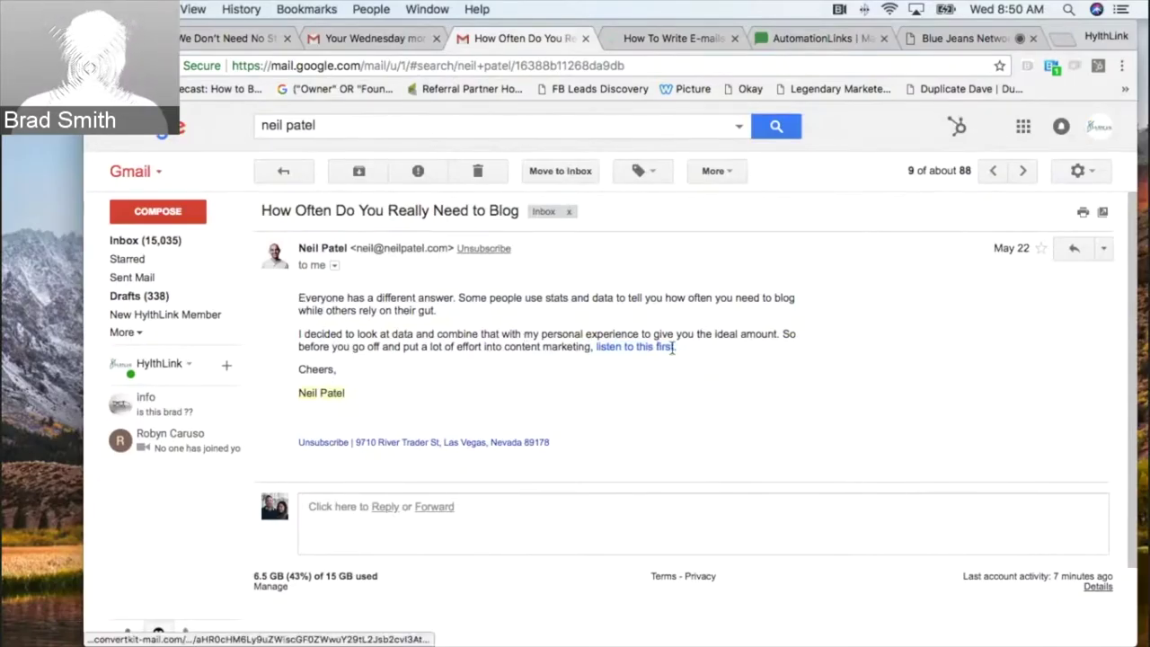
Step: Return to the Owler email and skim its remaining stories down to the Apple cryptocurrency item
click(389, 41)
scroll(560, 385, down, 5)
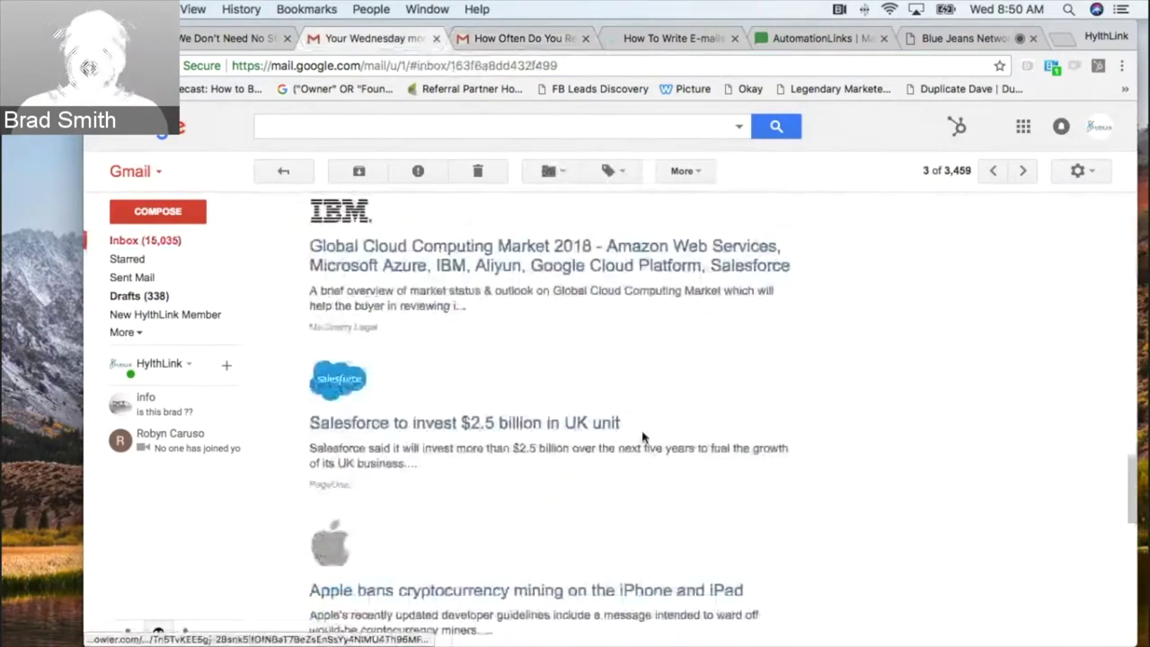
scroll(642, 437, down, 2)
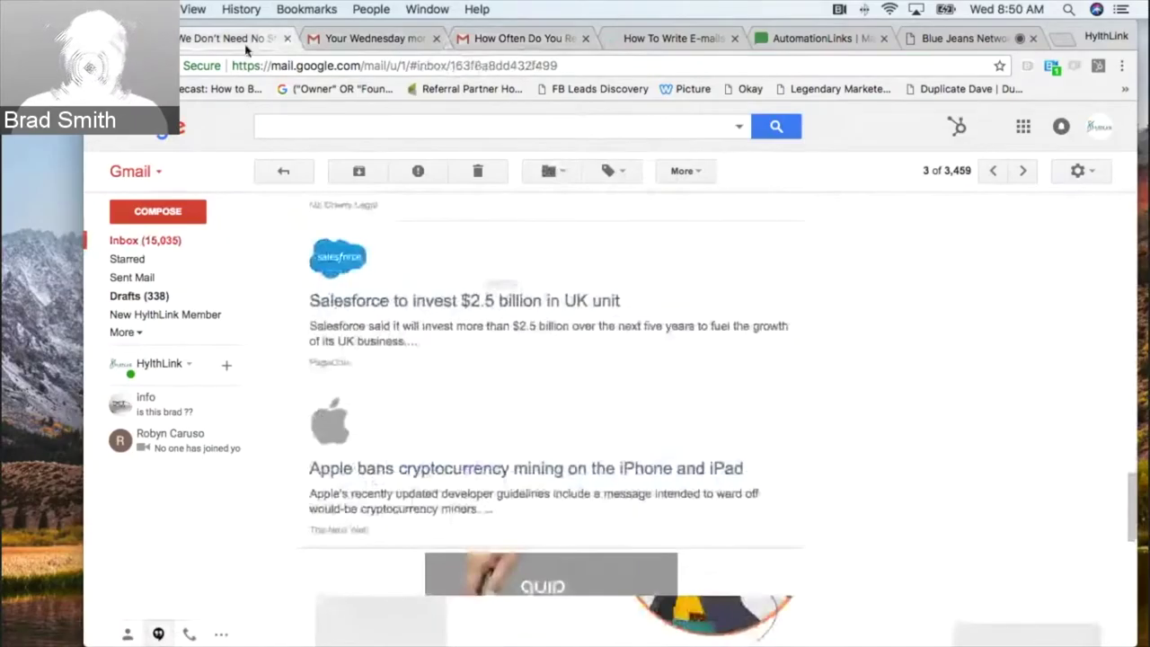
Step: Go back to the WhiP newsletter and skim its full length, finishing at the header
click(240, 41)
scroll(853, 472, down, 5)
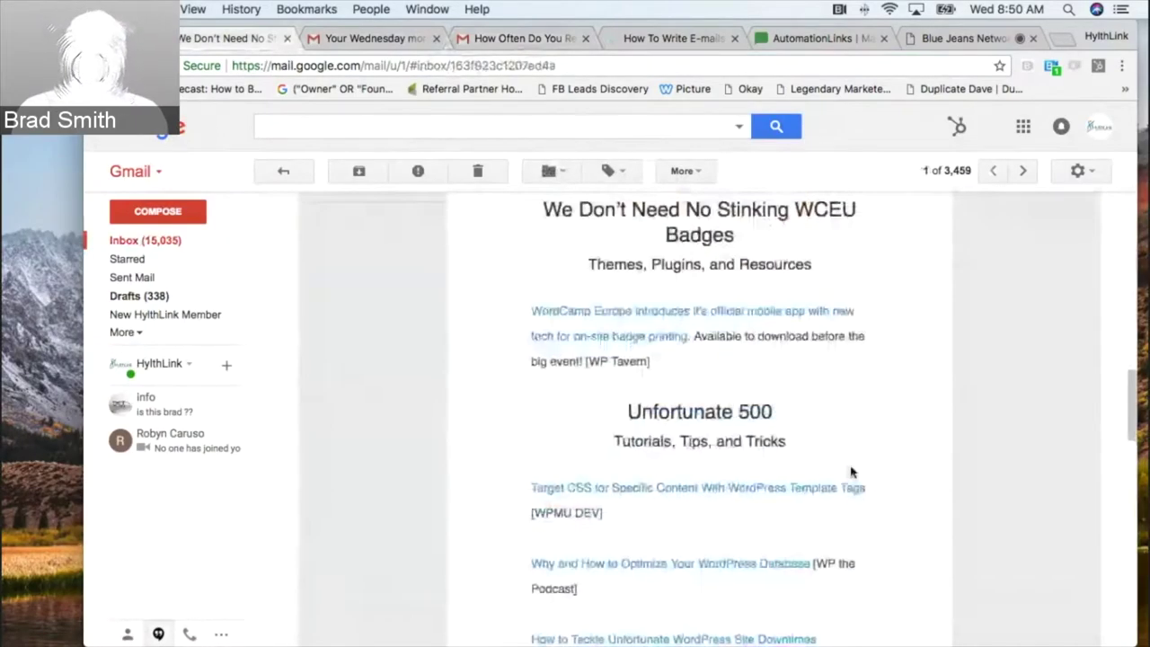
scroll(852, 473, down, 10)
scroll(881, 483, up, 15)
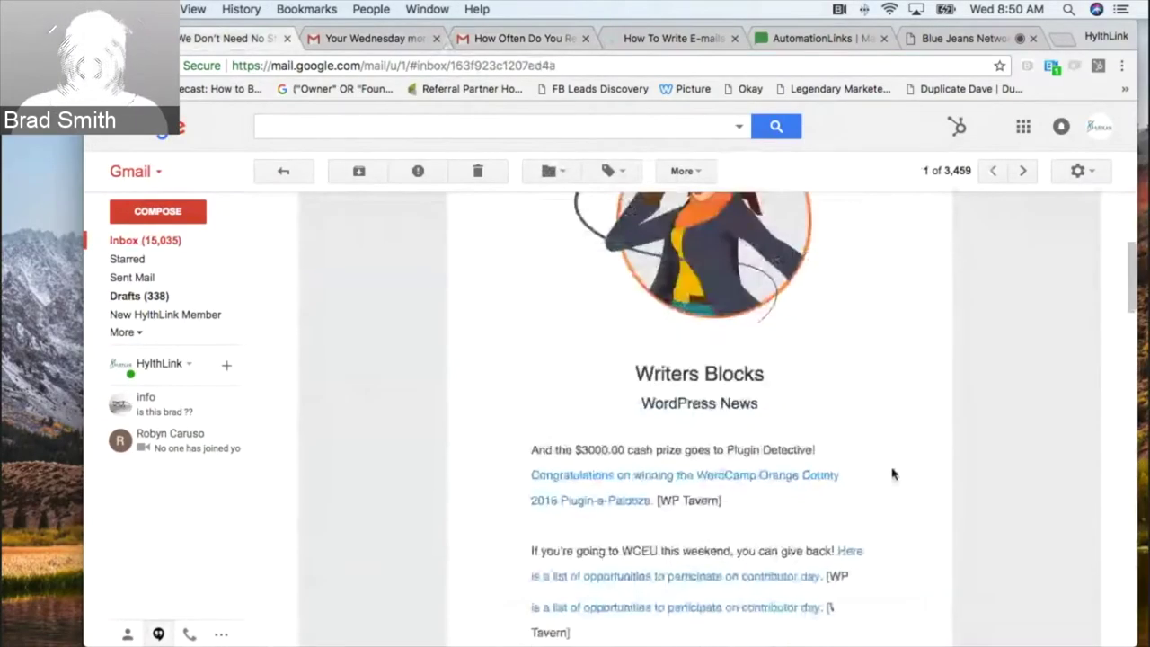
scroll(901, 473, up, 5)
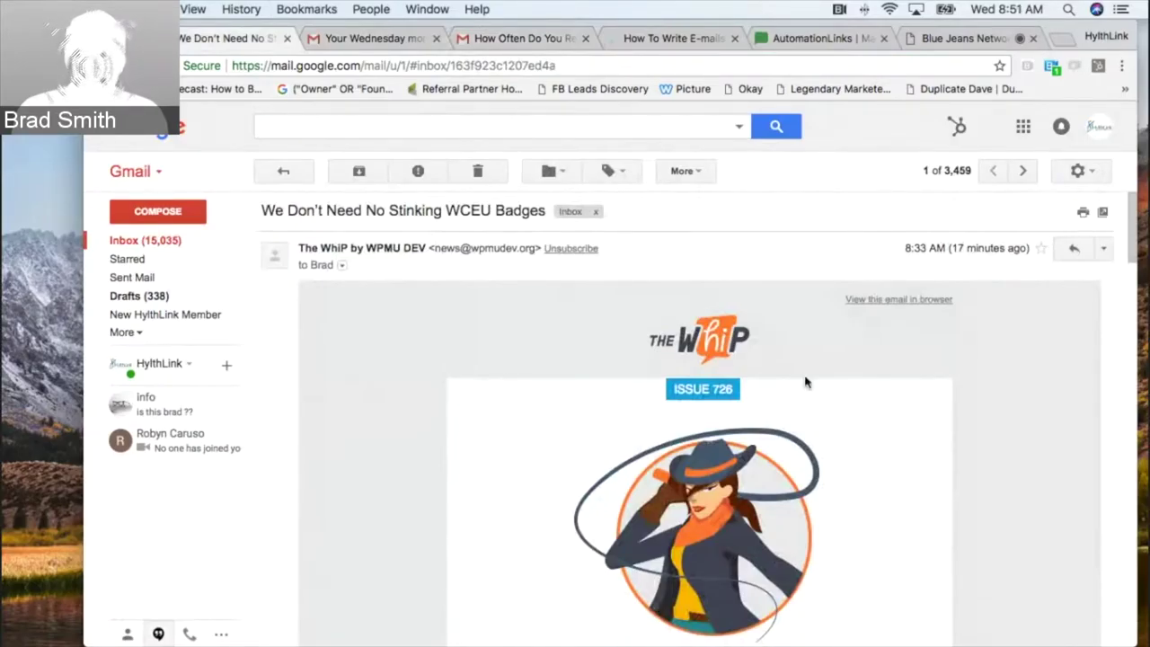
Step: Return to Neil Patel's "How Often Do You Really Need to Blog" email and highlight its short body text
click(499, 43)
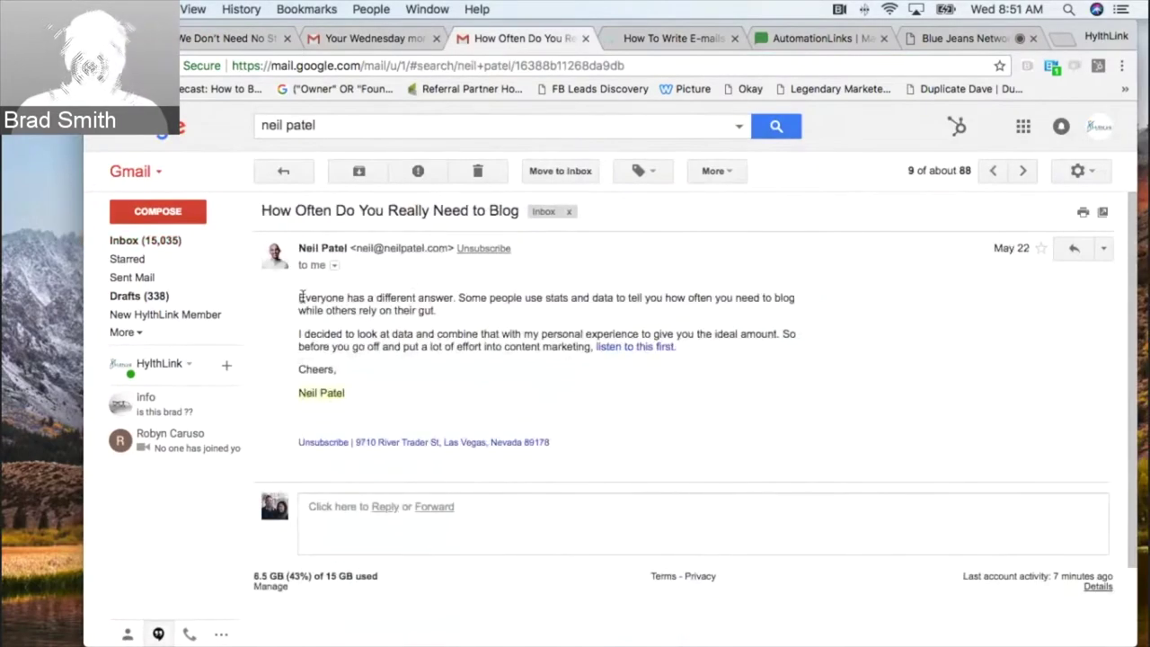
drag(301, 298, 449, 378)
click(458, 350)
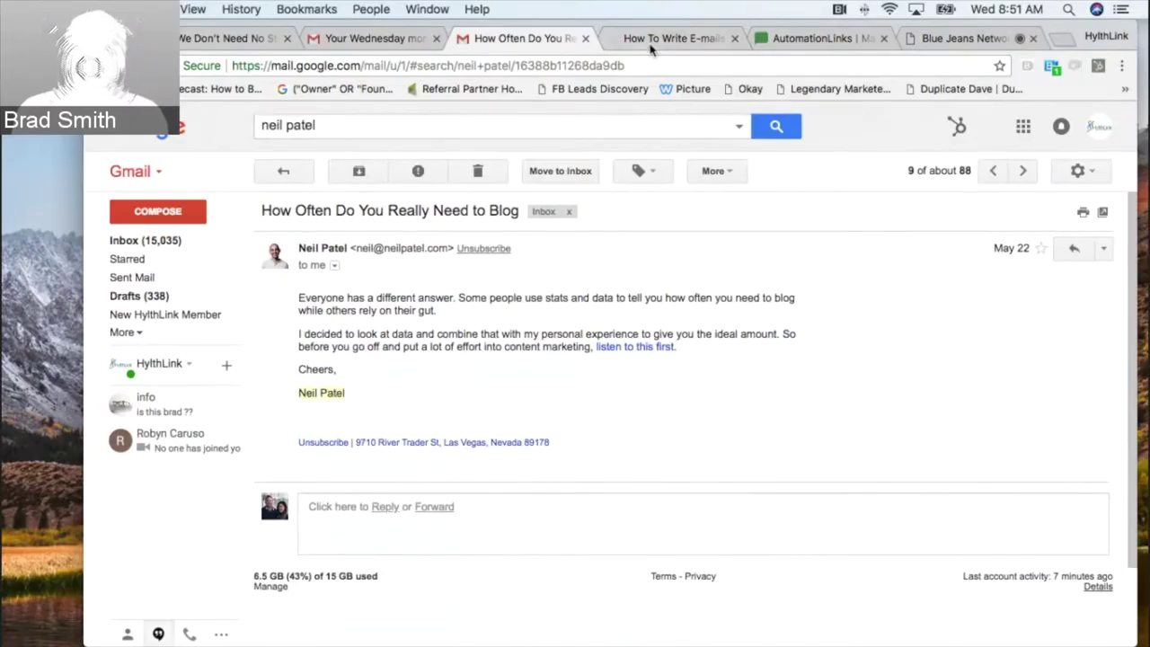
Step: Switch to the MailerLite campaign and set its subject to "Update {$name}?" using the name personalization tag
click(783, 39)
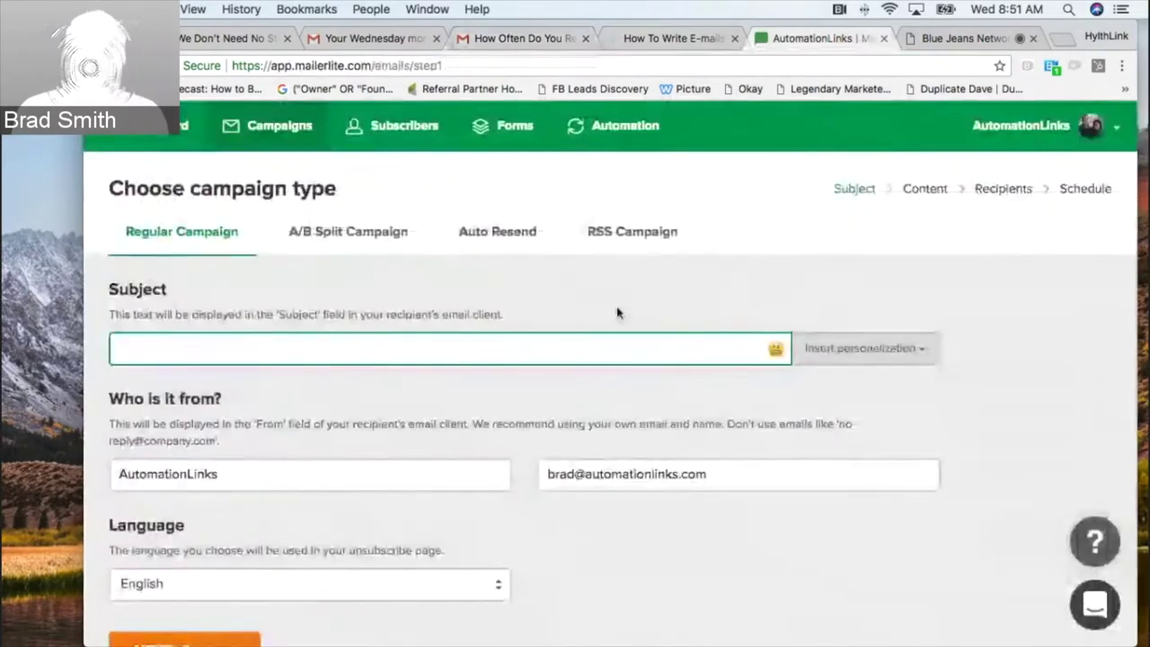
scroll(575, 387, down, 1)
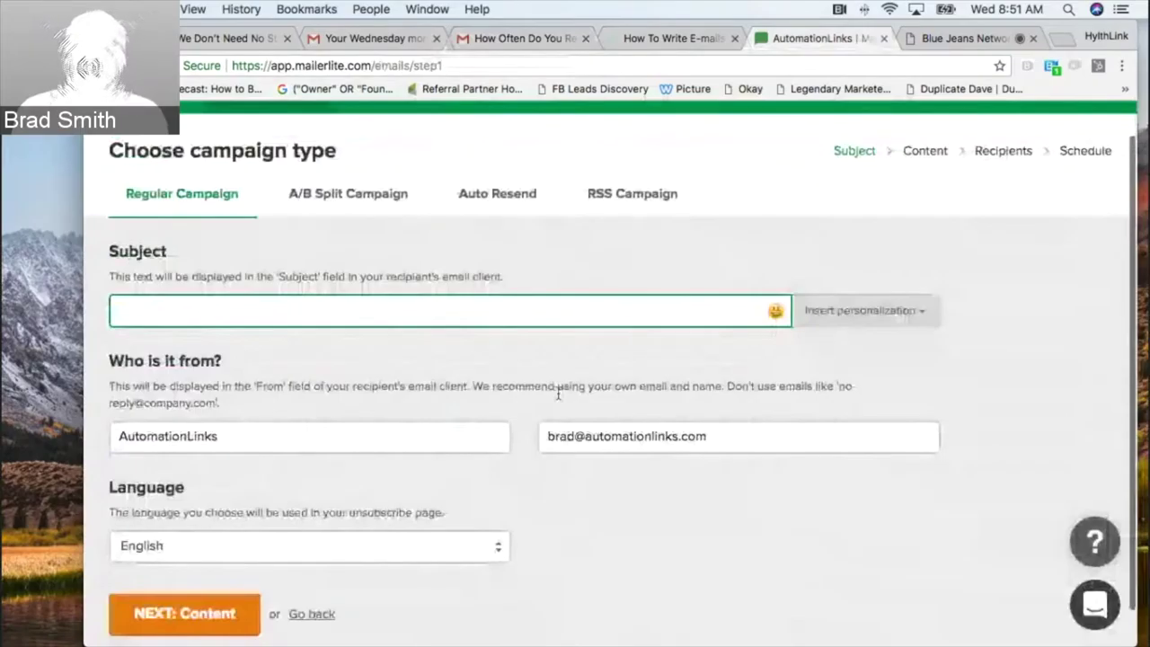
text(Update)
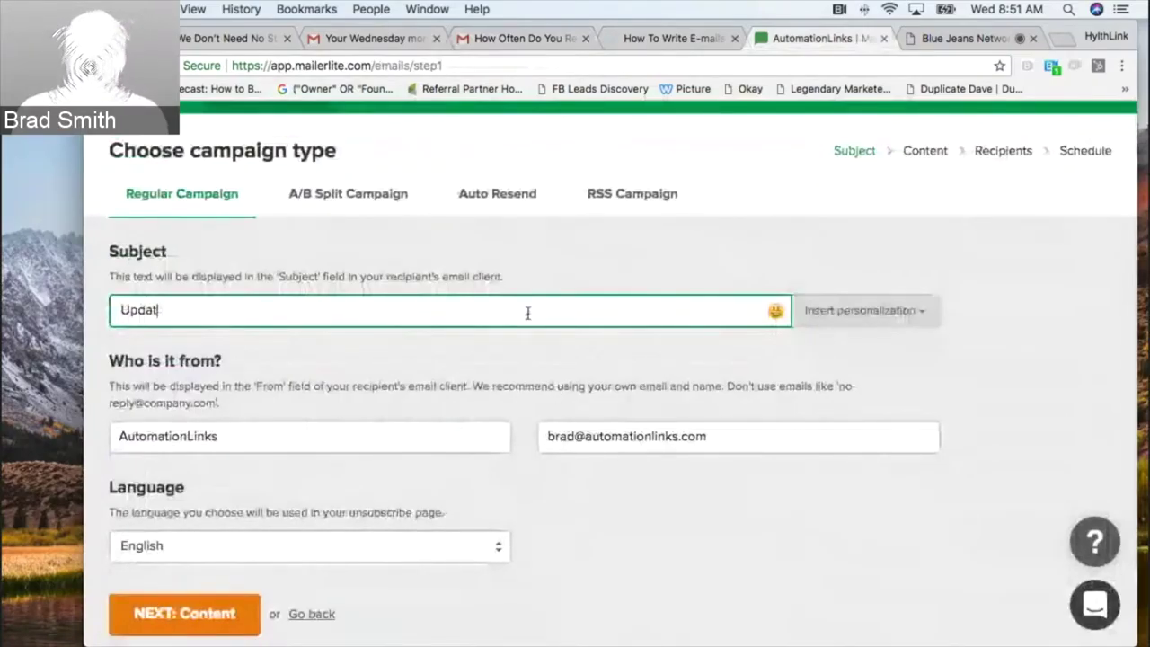
click(926, 310)
click(773, 367)
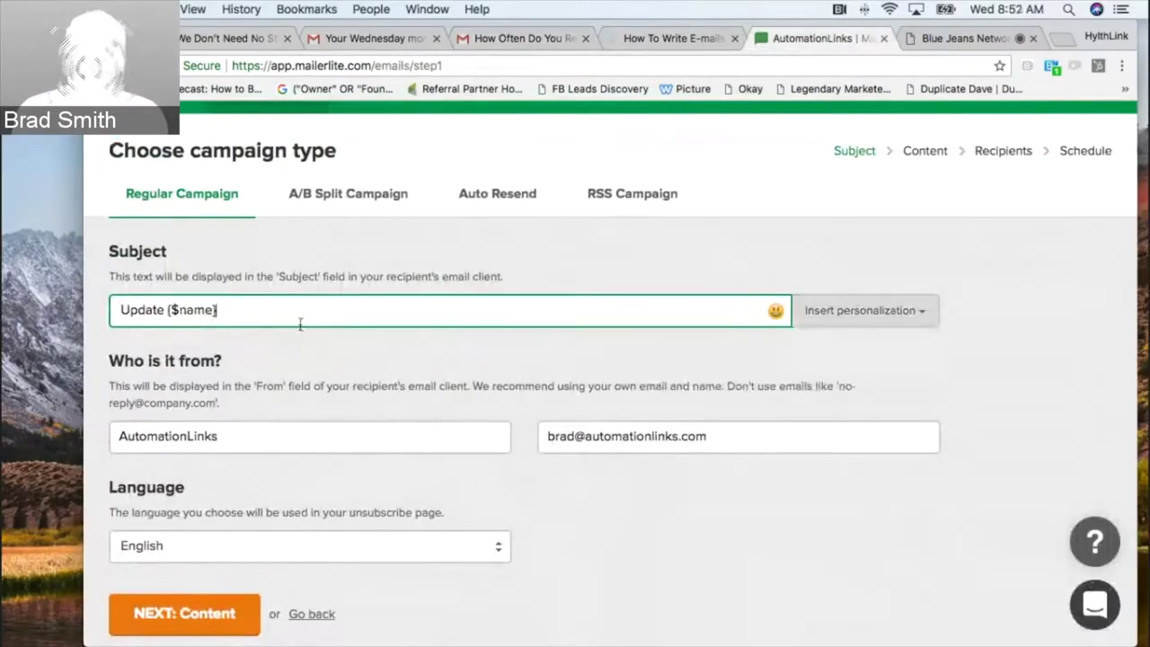
text(?)
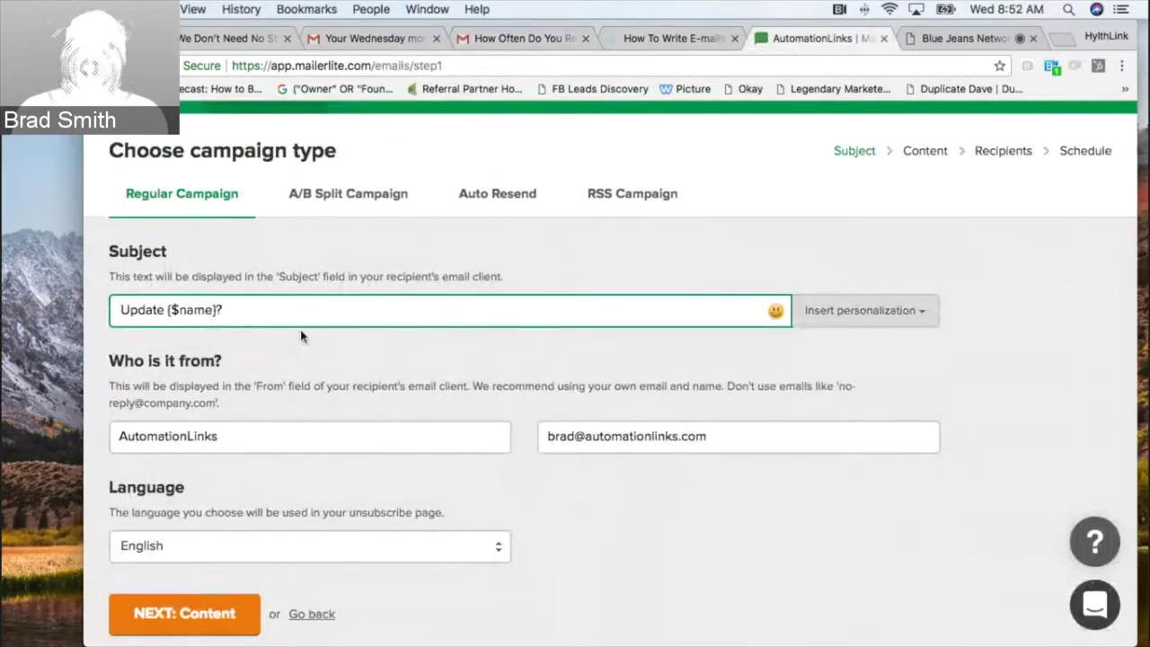
Step: Replace the company name in the From name with the sender's full name, and highlight the first name there and in the sender email
scroll(310, 360, down, 1)
click(235, 397)
double_click(235, 397)
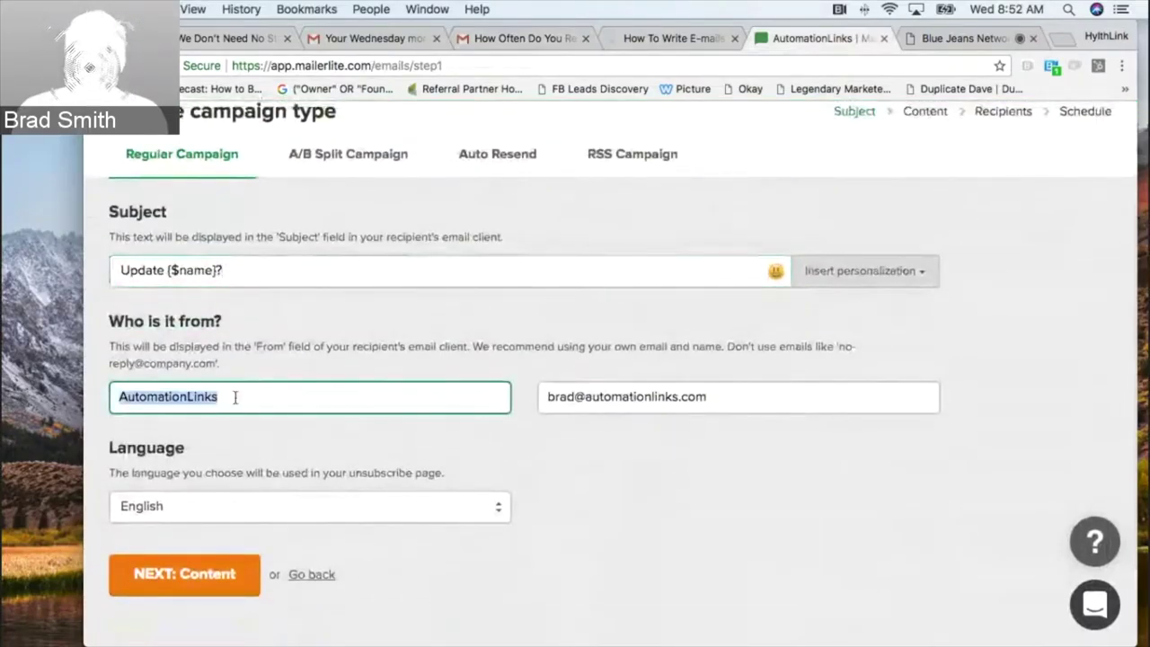
text(Brad Smith)
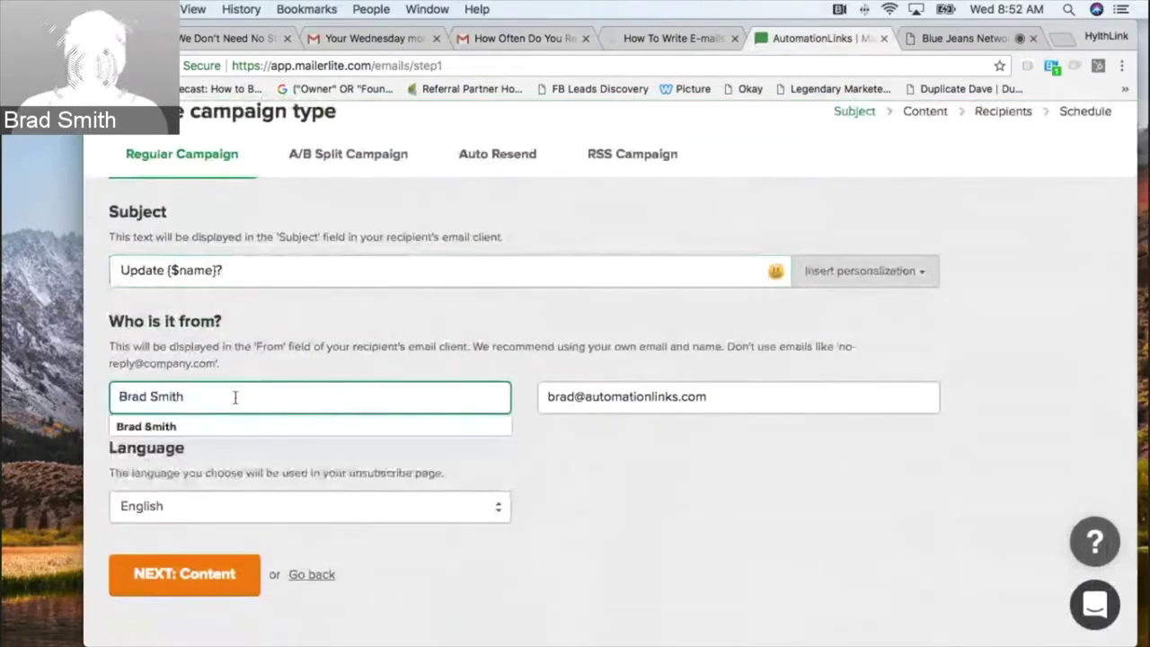
click(503, 464)
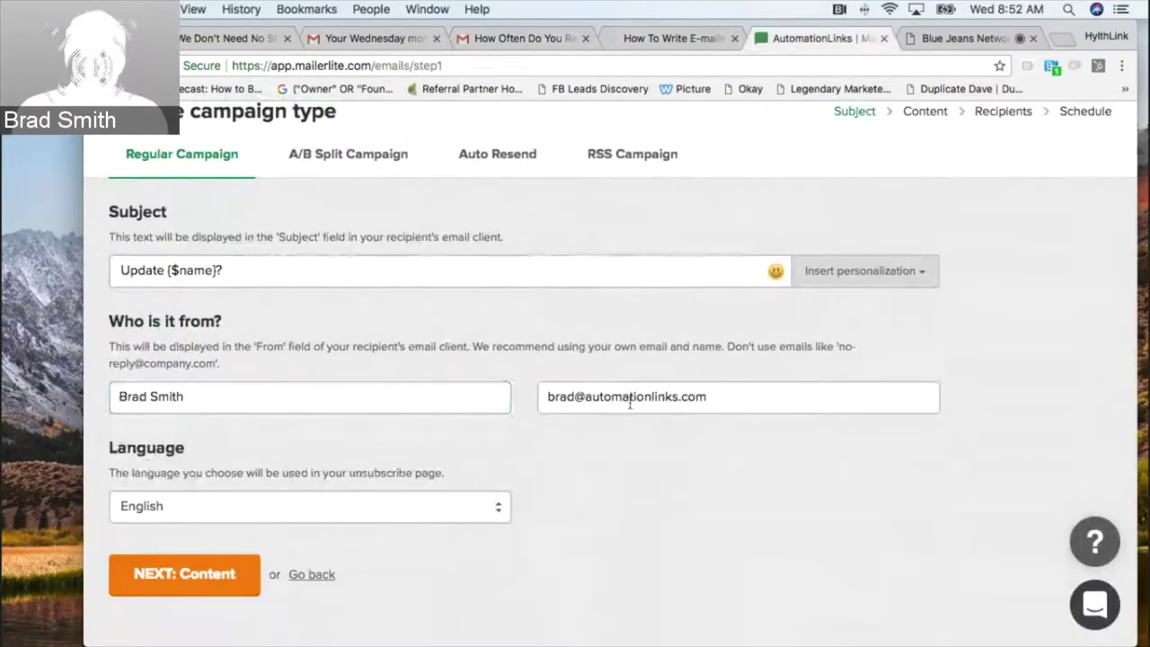
double_click(133, 402)
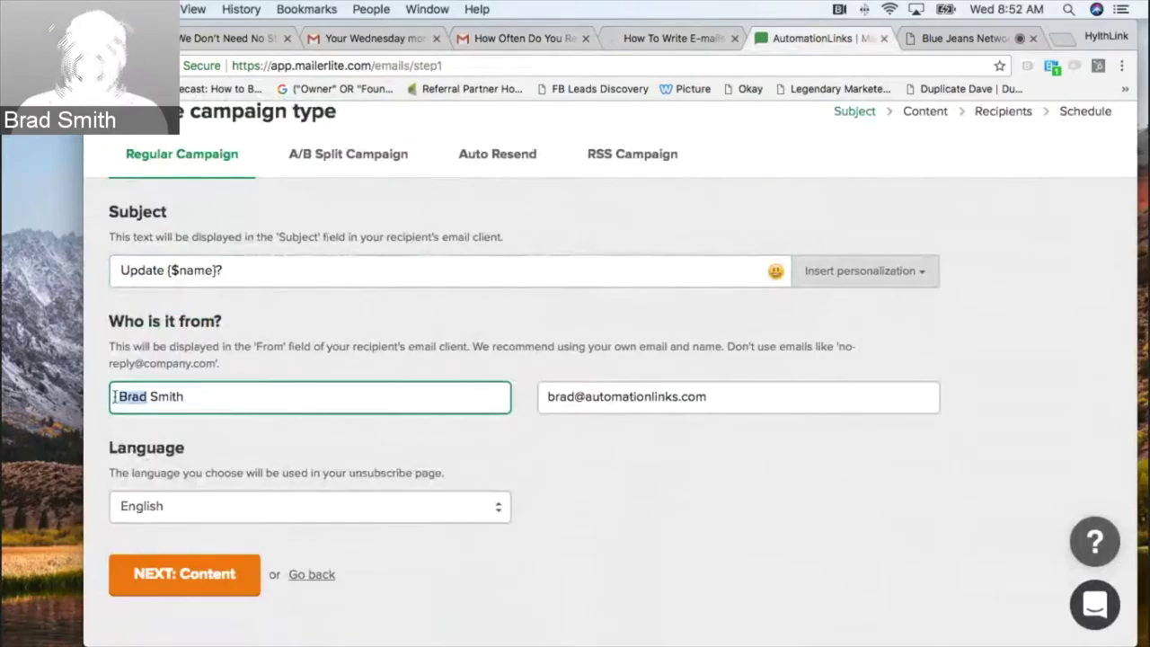
double_click(576, 398)
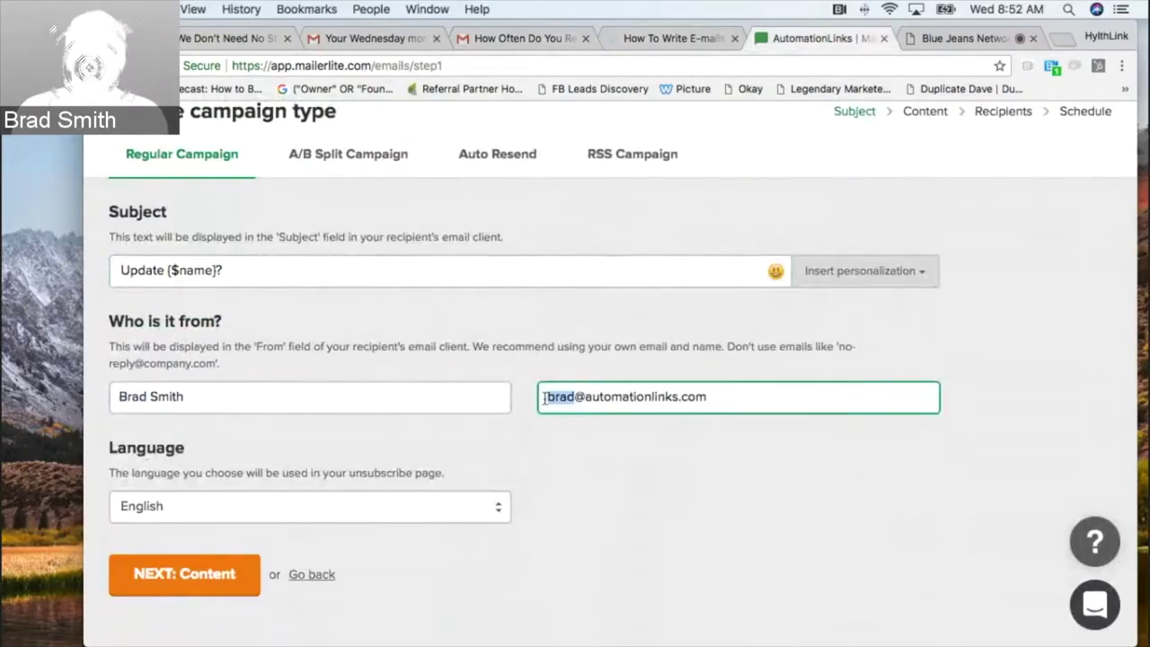
scroll(517, 447, down, 1)
scroll(509, 257, up, 1)
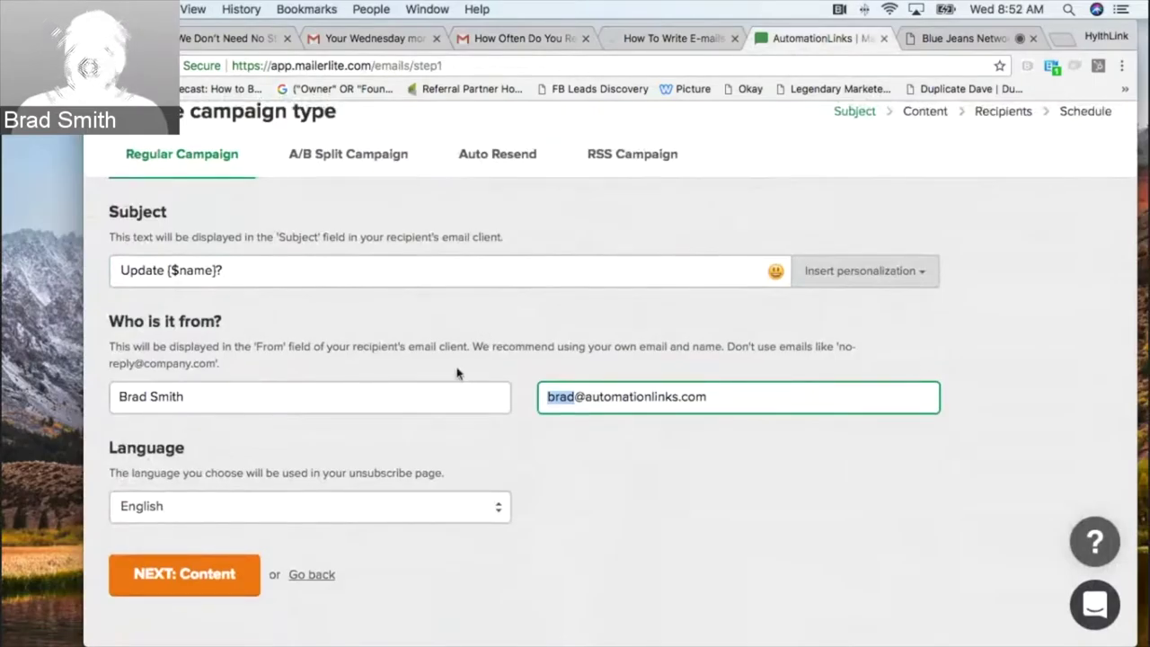
Step: Continue to the campaign's content stage, compare the editor options and choose the Rich text editor
click(204, 584)
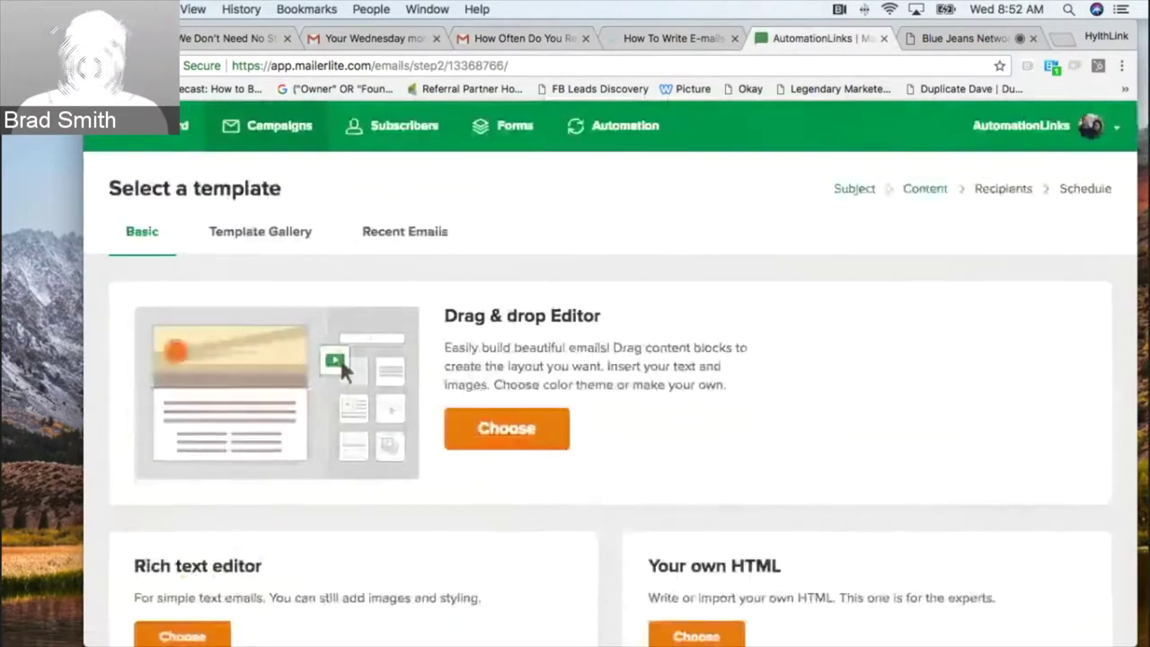
scroll(479, 325, down, 2)
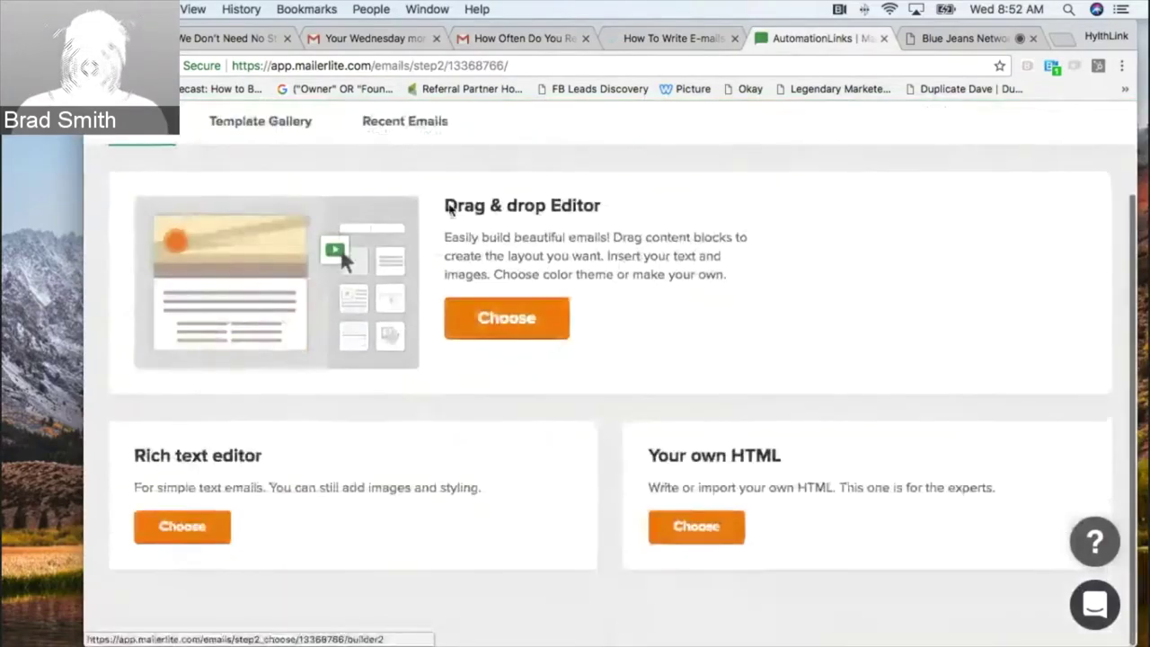
drag(443, 200, 645, 210)
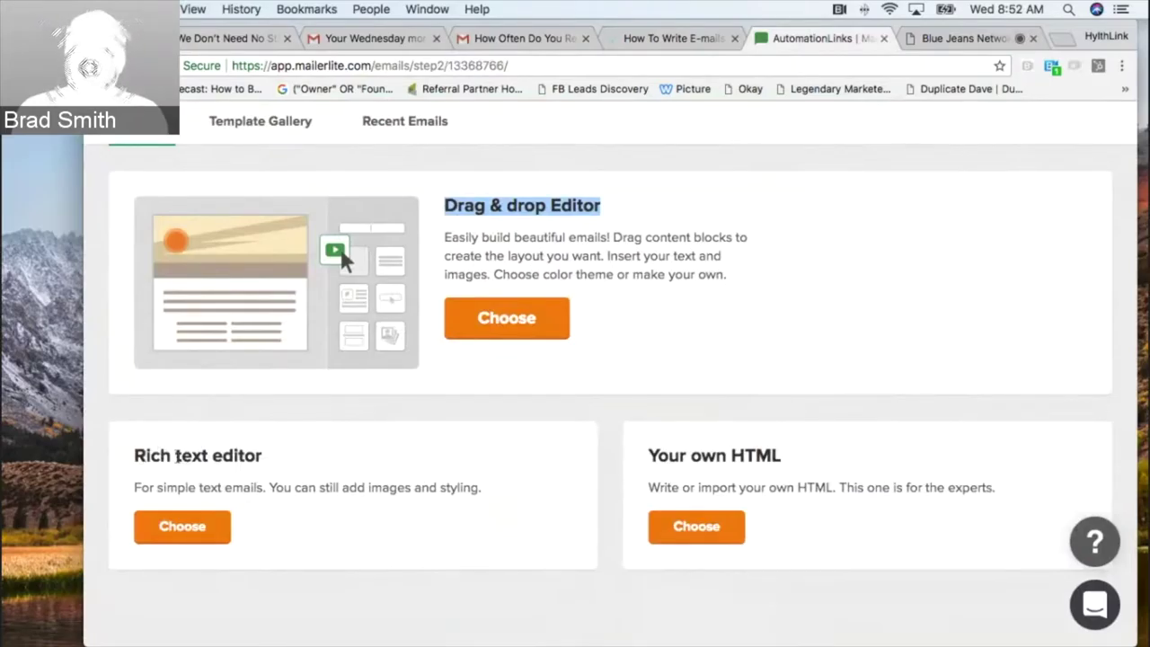
drag(177, 457, 262, 456)
click(190, 529)
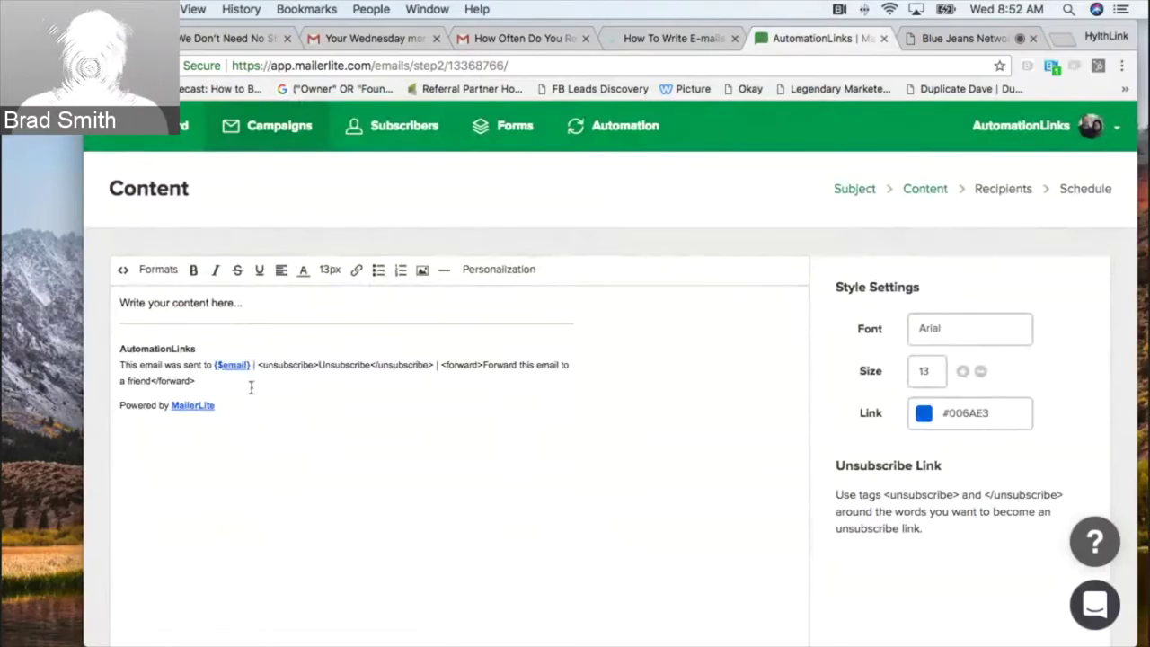
Step: Strip the email footer down to AutomationLinks and the unsubscribe tag, removing the sent-to text, forward link, MailerLite credit and divider line
drag(259, 364, 77, 364)
key(BackSpace)
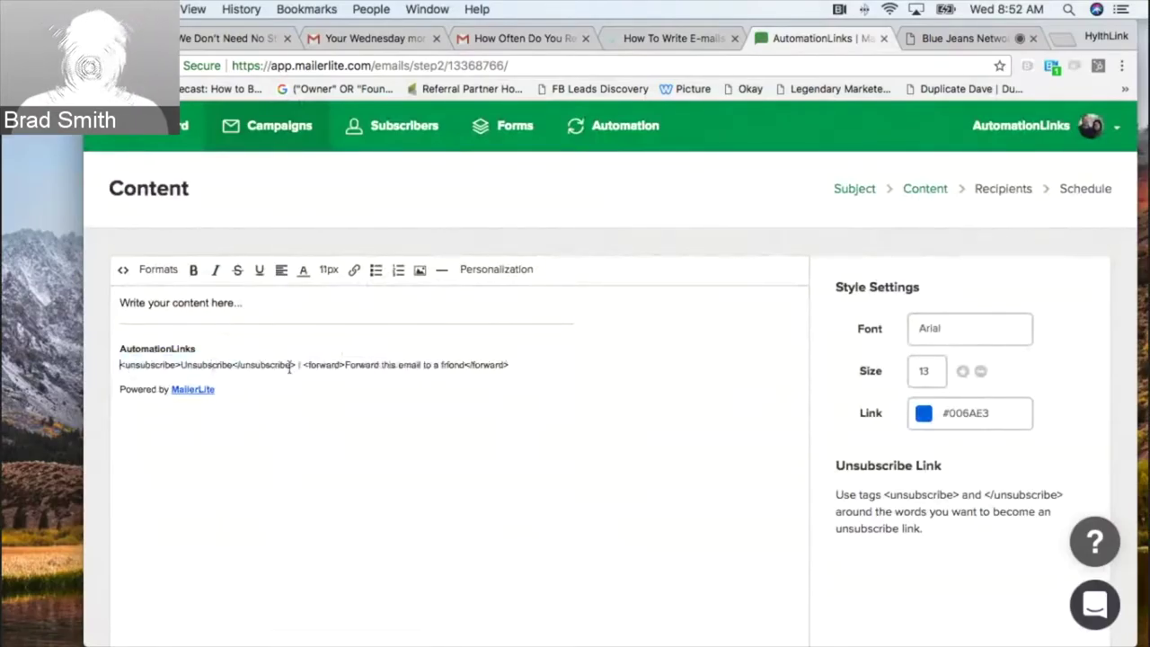
drag(297, 365, 327, 408)
key(BackSpace)
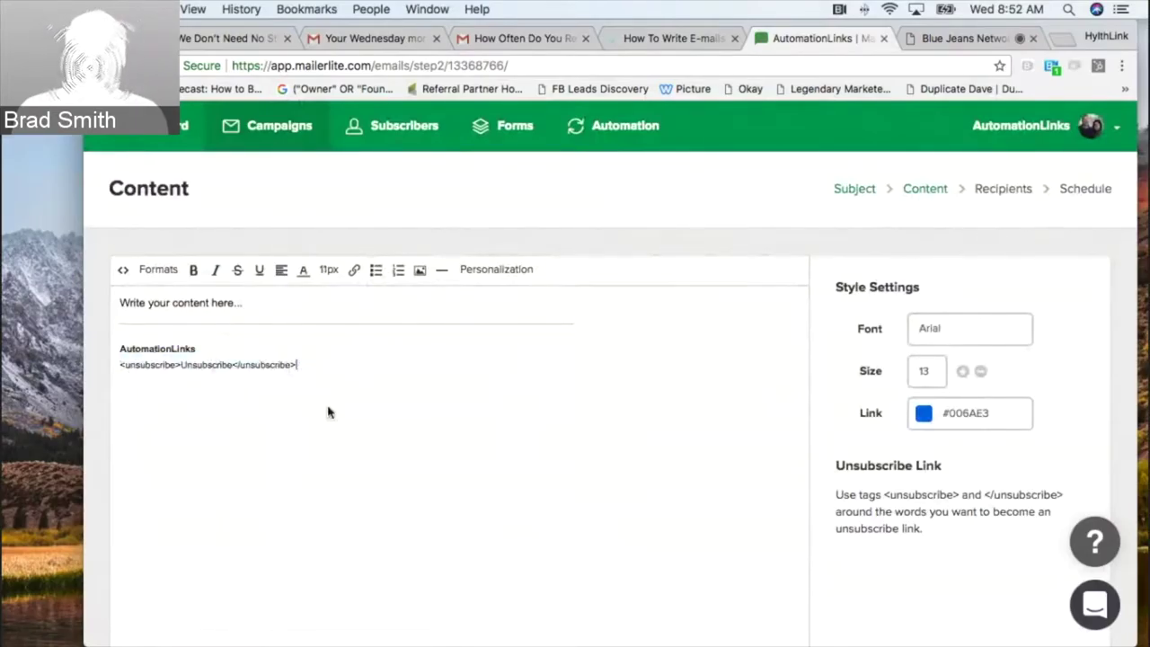
click(120, 347)
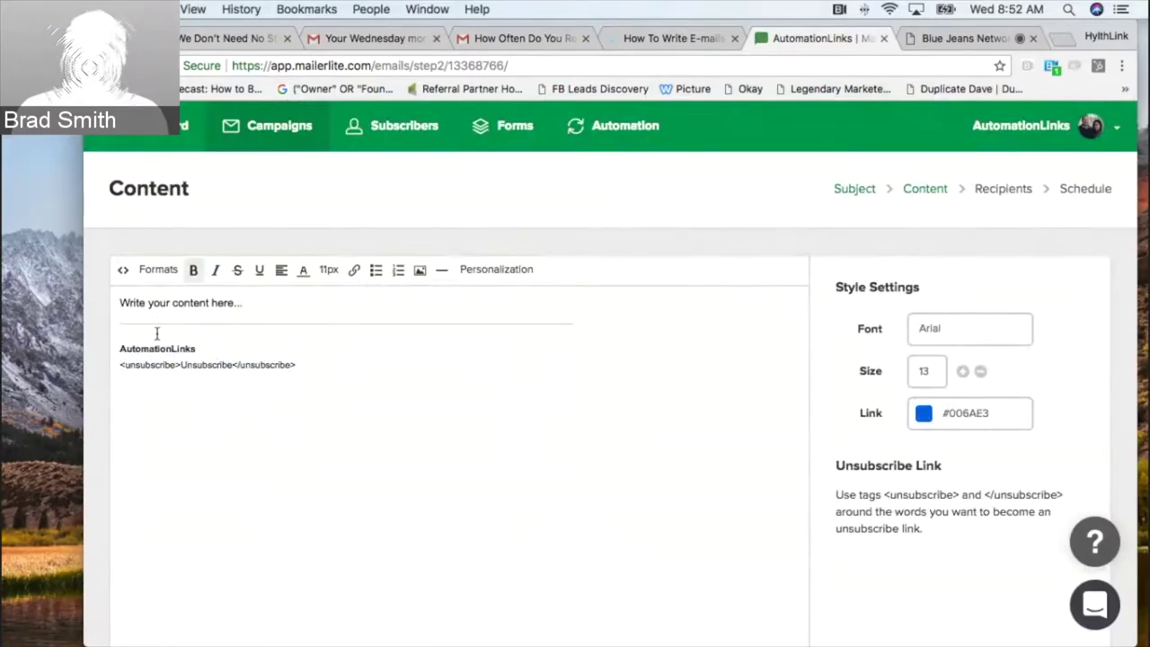
key(BackSpace)
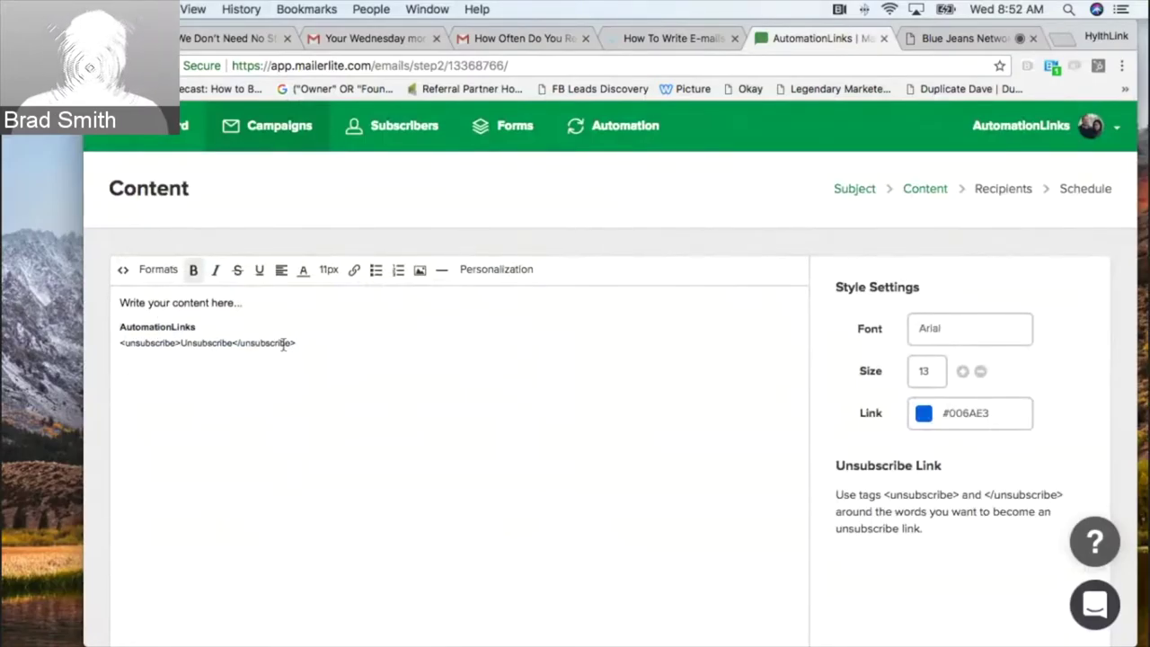
Step: Set the text size to 14 and replace the placeholder content with "Hey {$name}" using the name personalization tag
click(253, 311)
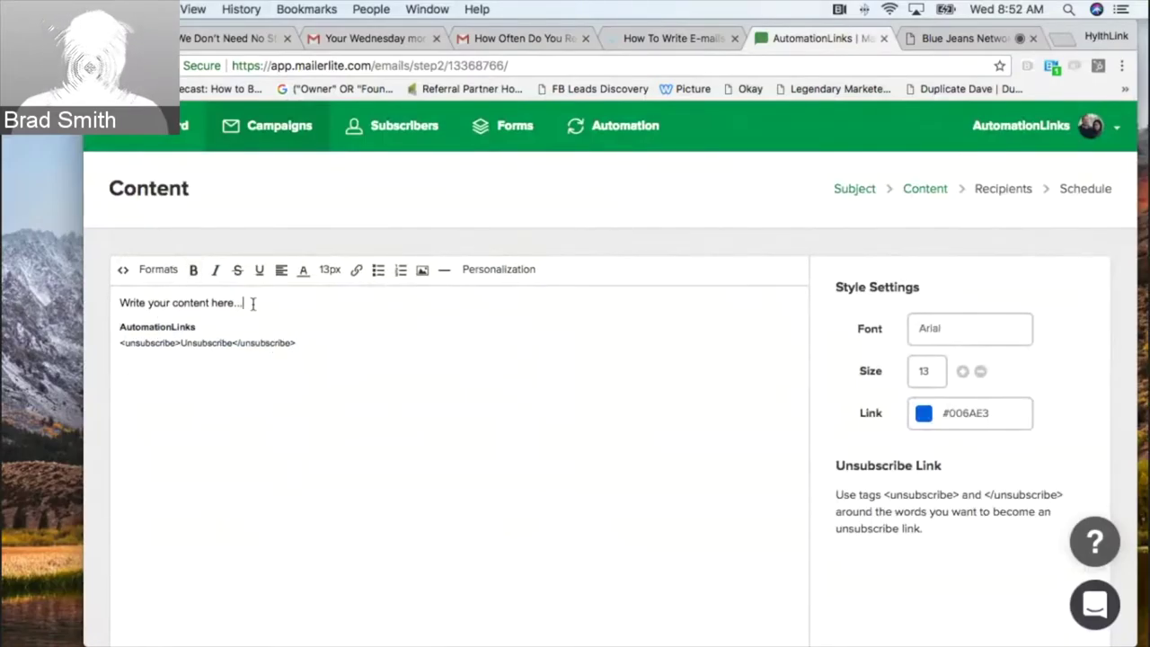
click(963, 371)
drag(285, 302, 81, 302)
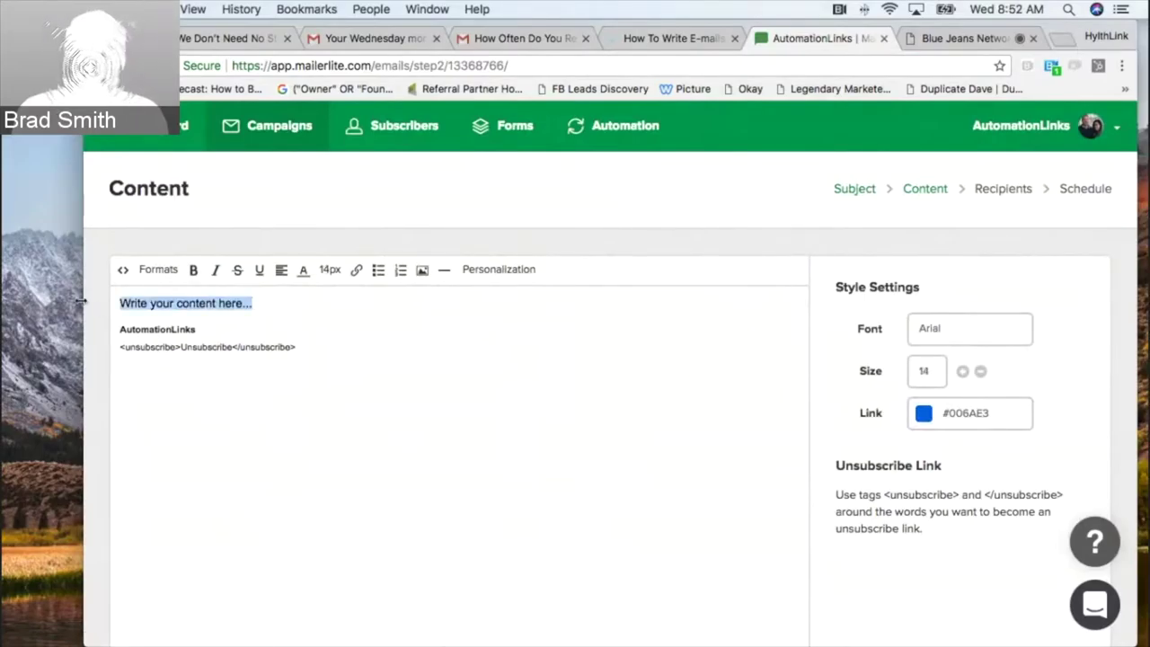
text(Hey)
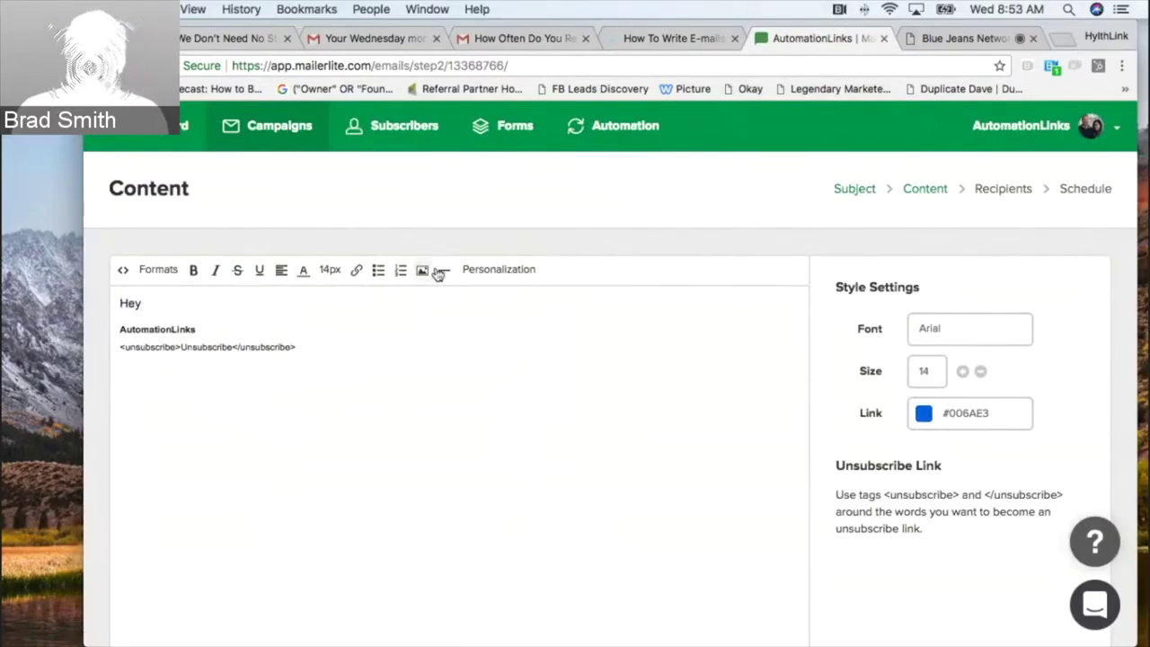
click(501, 270)
click(503, 323)
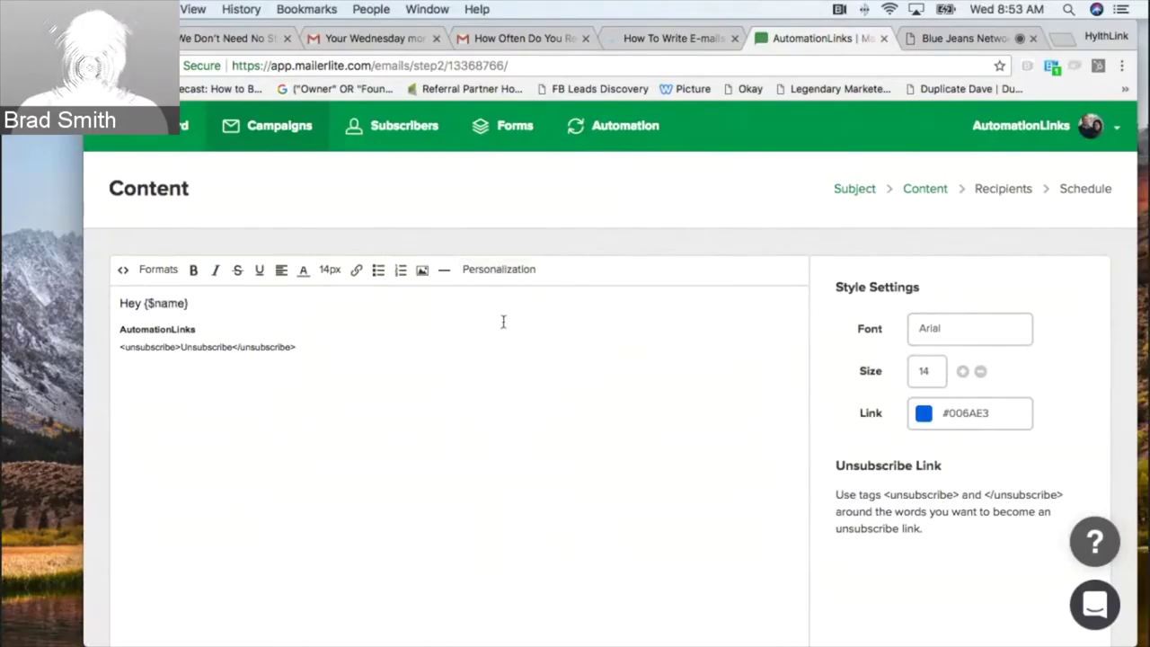
Step: Continue the greeting with ", wanted to check in and see if you've tried our product yet?" and start a new line below it
text(, wanted to ch)
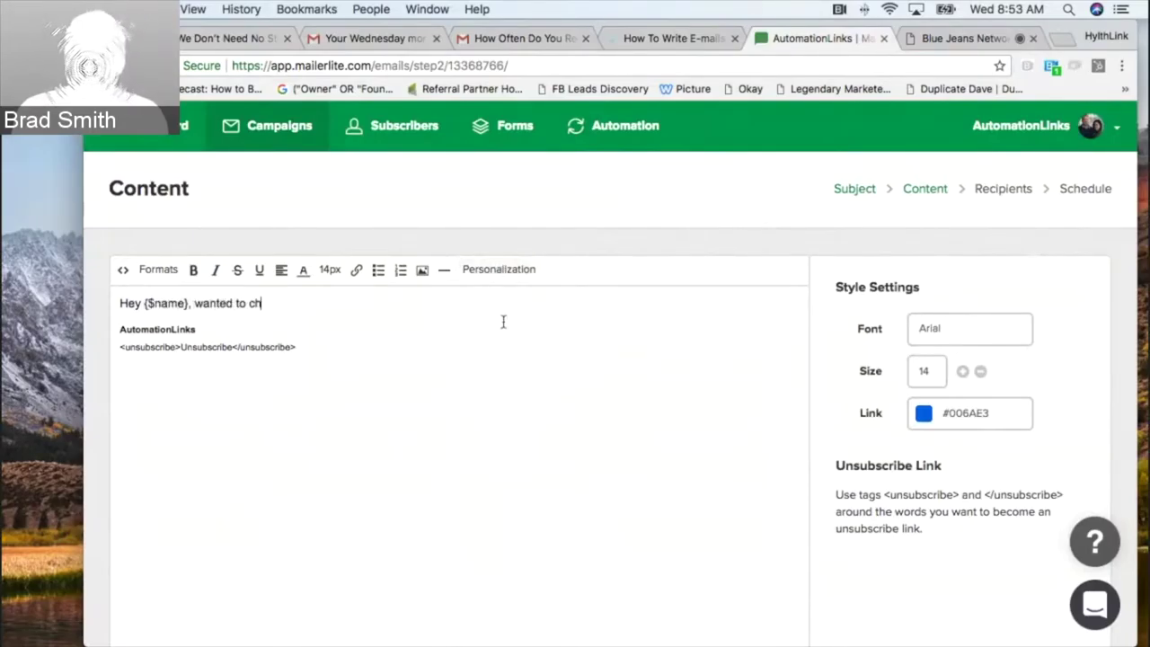
text(eck in and see if)
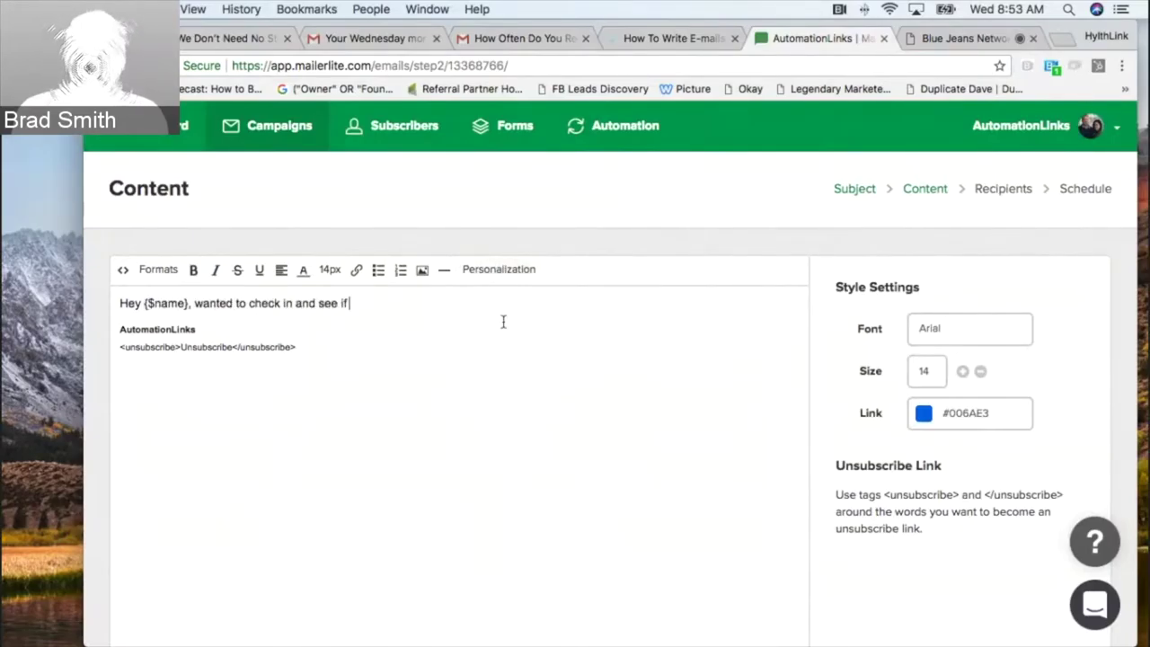
text( you've tried o)
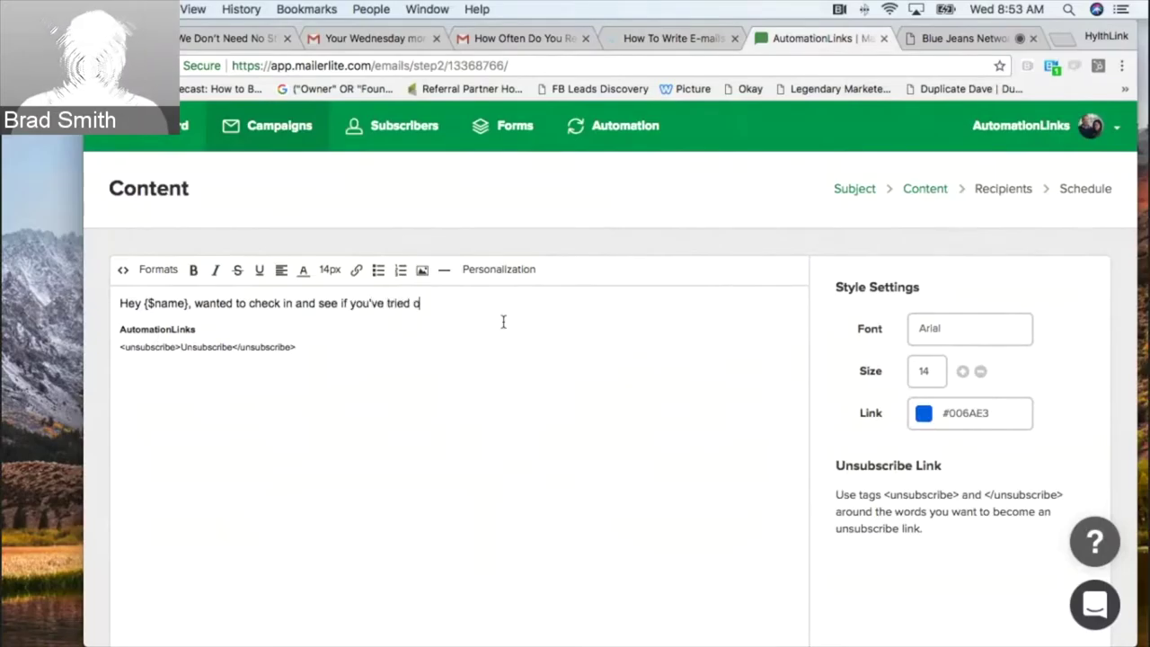
text(ur product )
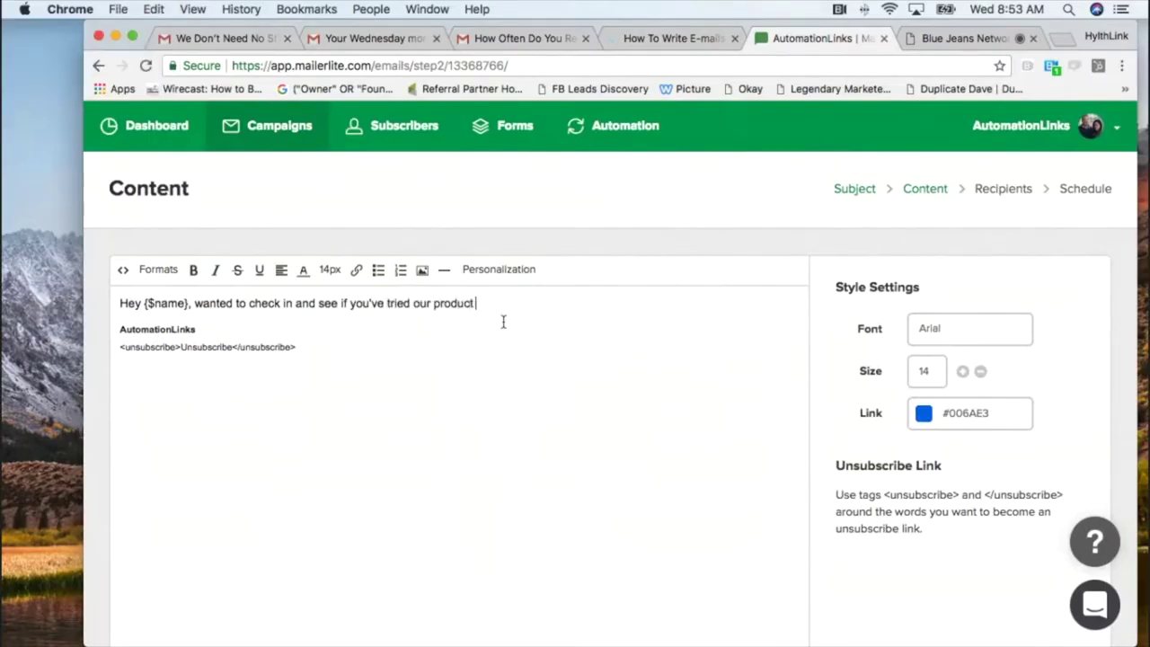
text(yet?)
key(Return)
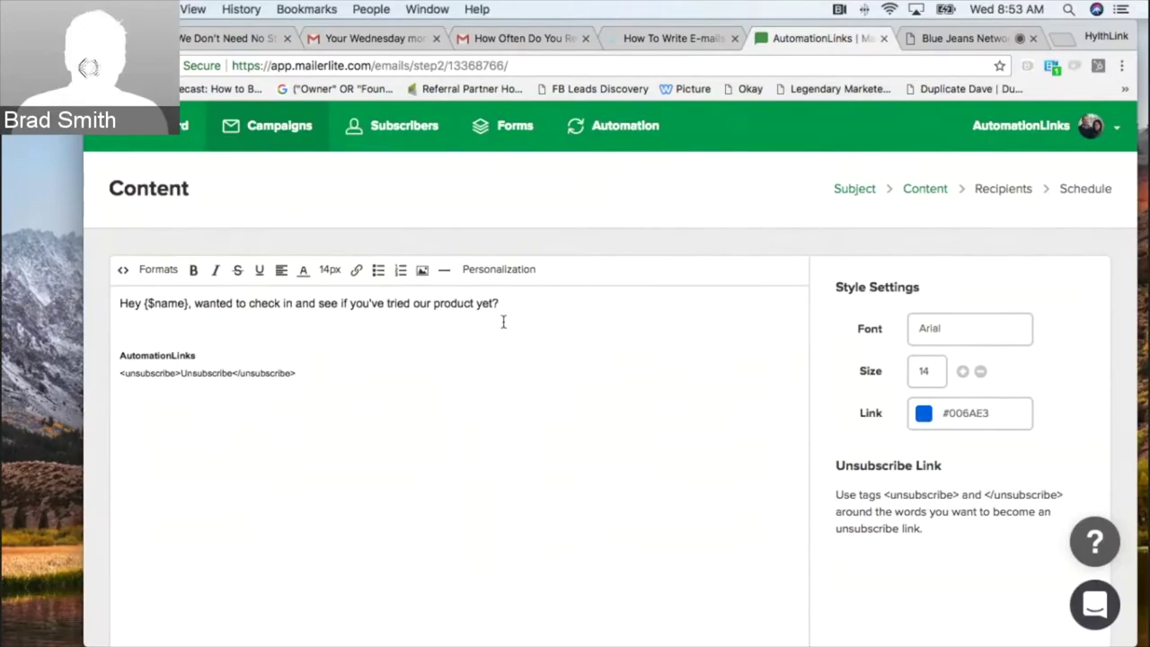
Step: Highlight the {$name} tag and the check-in question in the email body to review them
drag(143, 303, 190, 303)
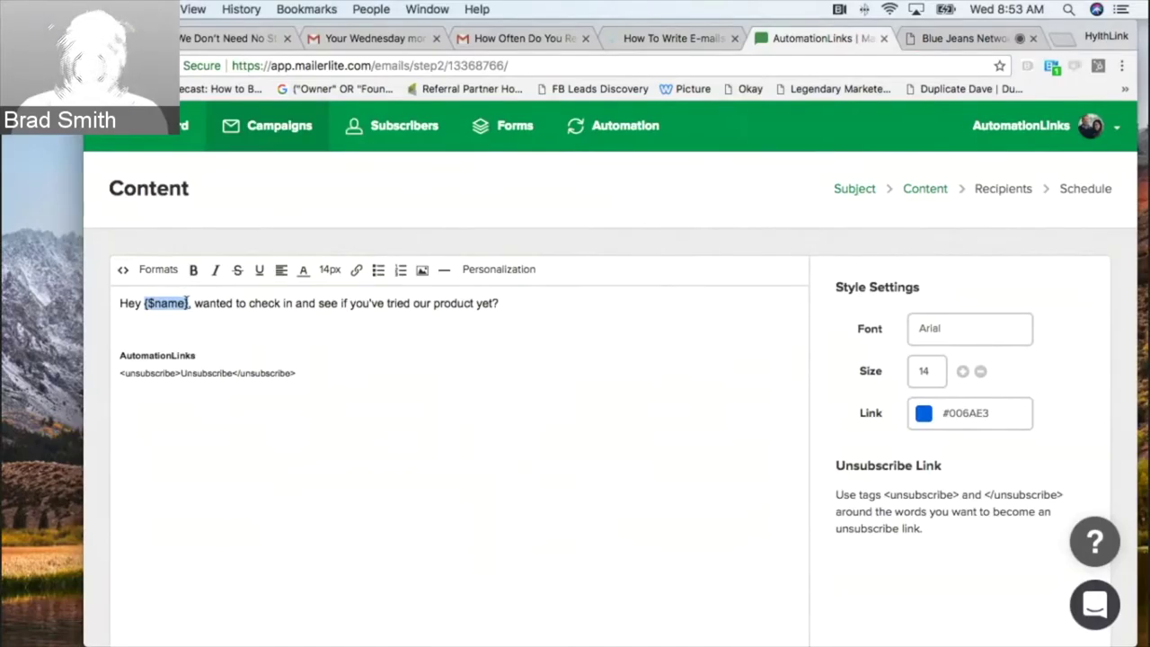
click(199, 305)
drag(195, 306, 549, 306)
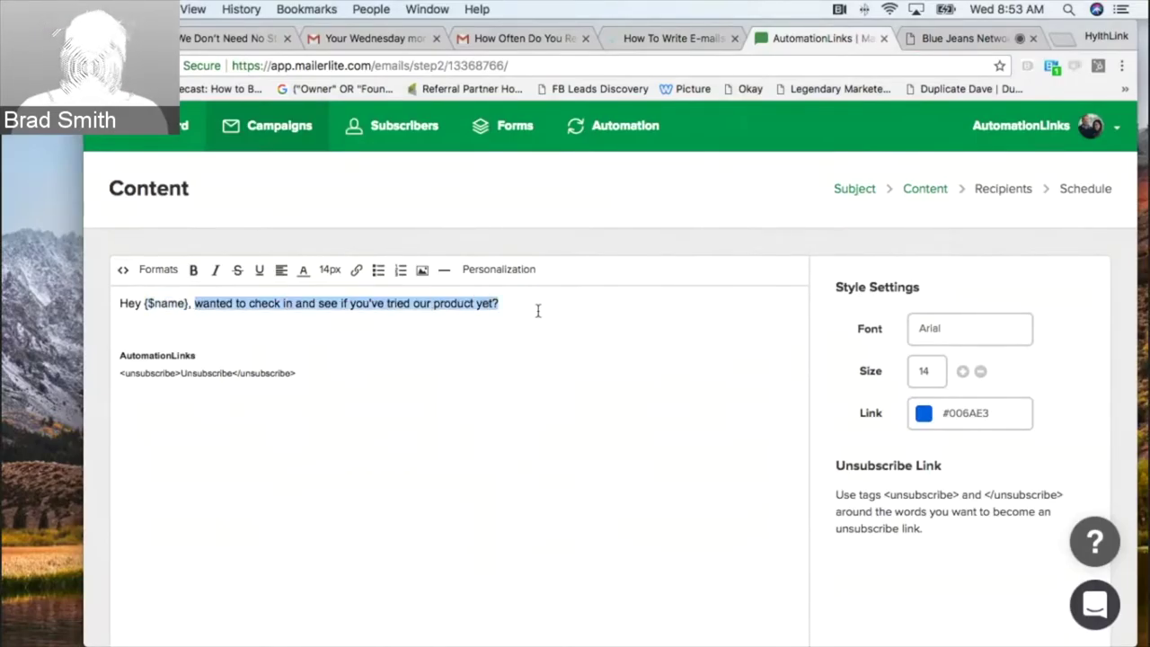
click(310, 319)
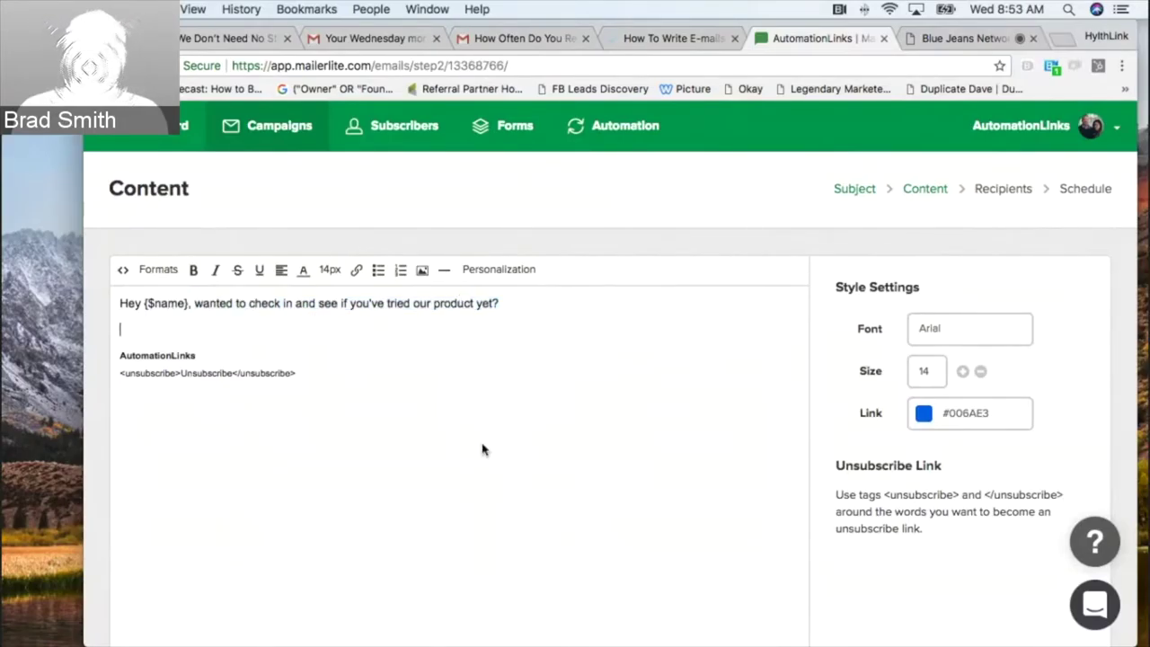
Step: Switch to the "How To Write E-mails For E-mail Marketing" blog post and view its E-mail Marketing Tips section
click(666, 40)
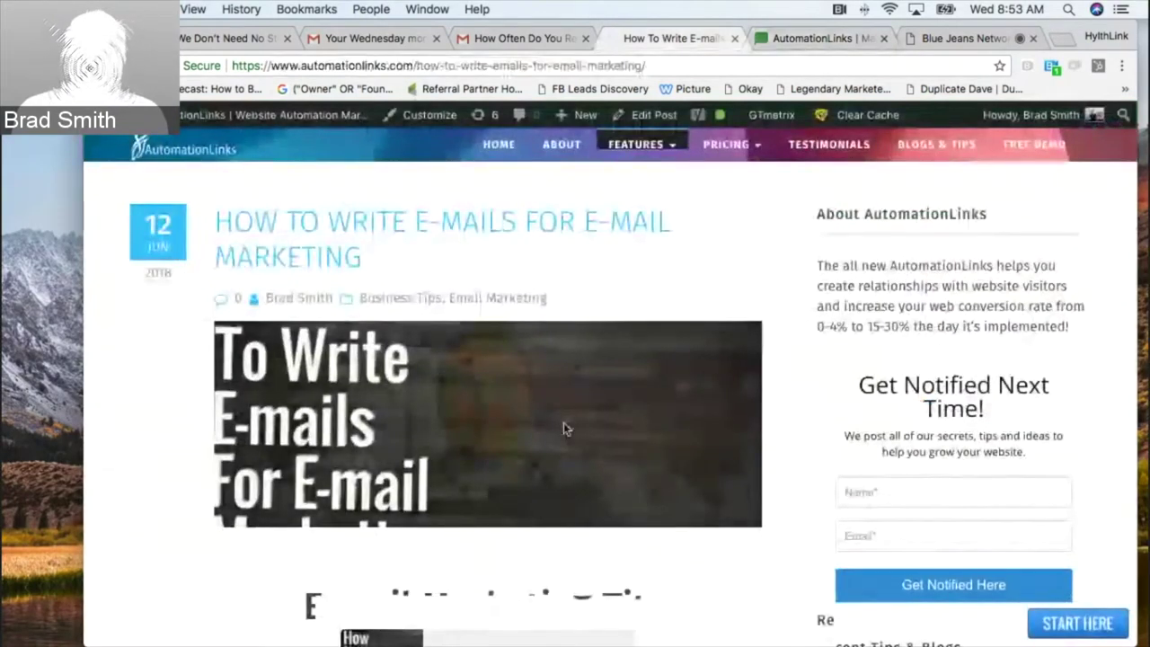
scroll(563, 422, down, 5)
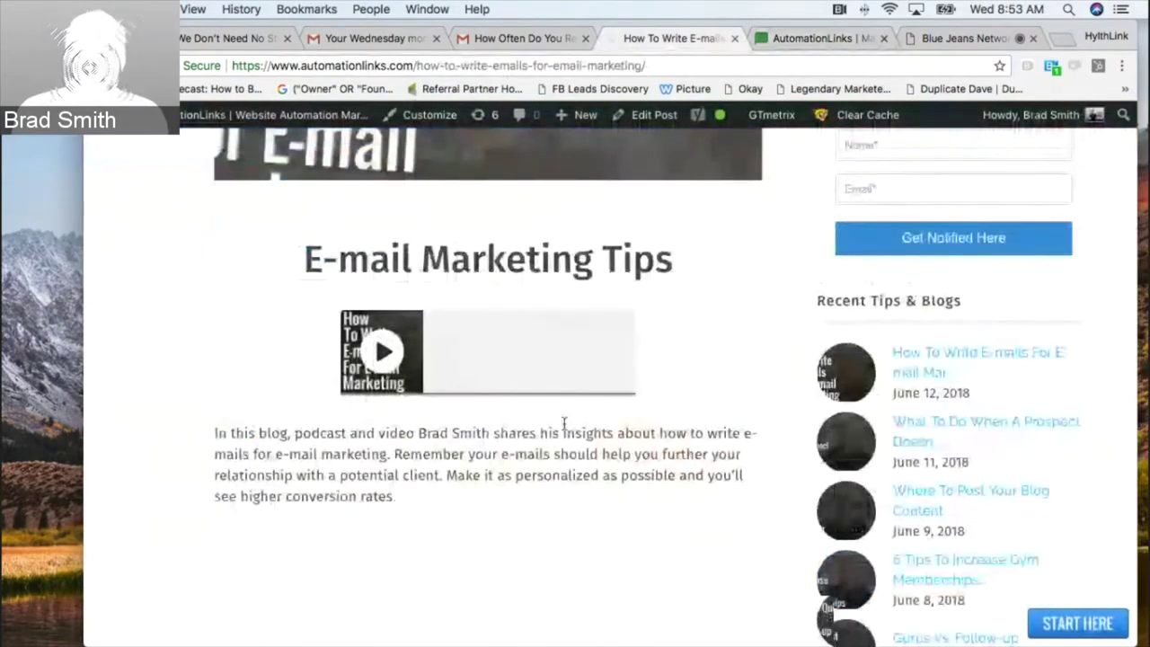
Step: Read the "Ask Questions" tip in the blog post and highlight its heading
scroll(563, 422, down, 10)
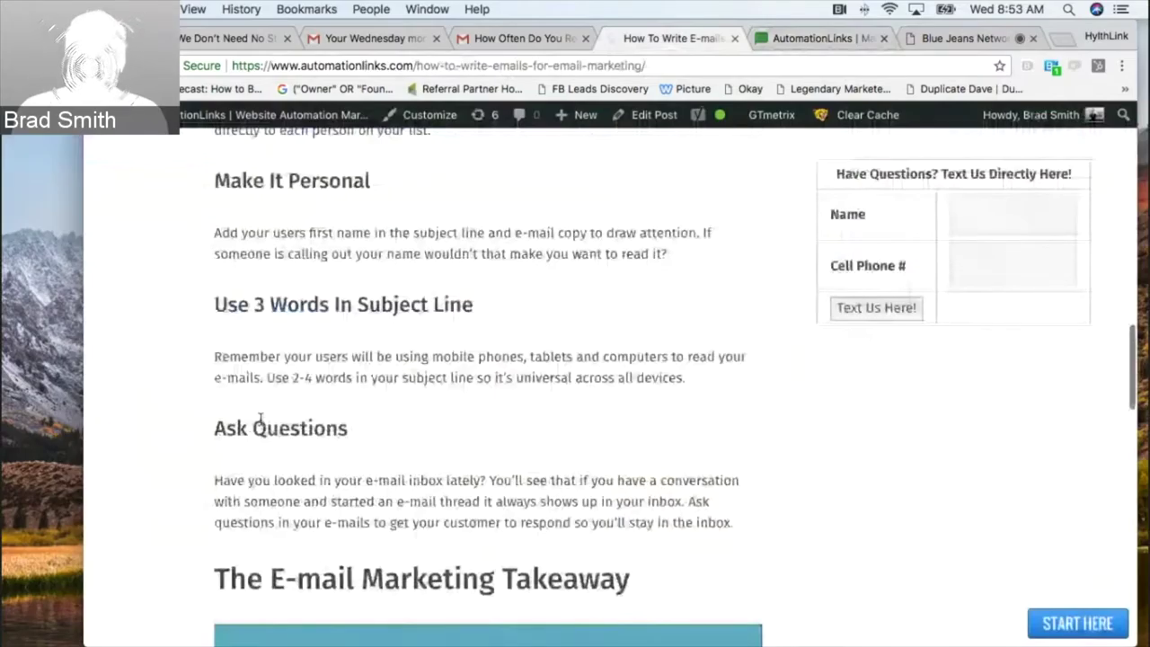
triple_click(261, 420)
scroll(441, 423, down, 2)
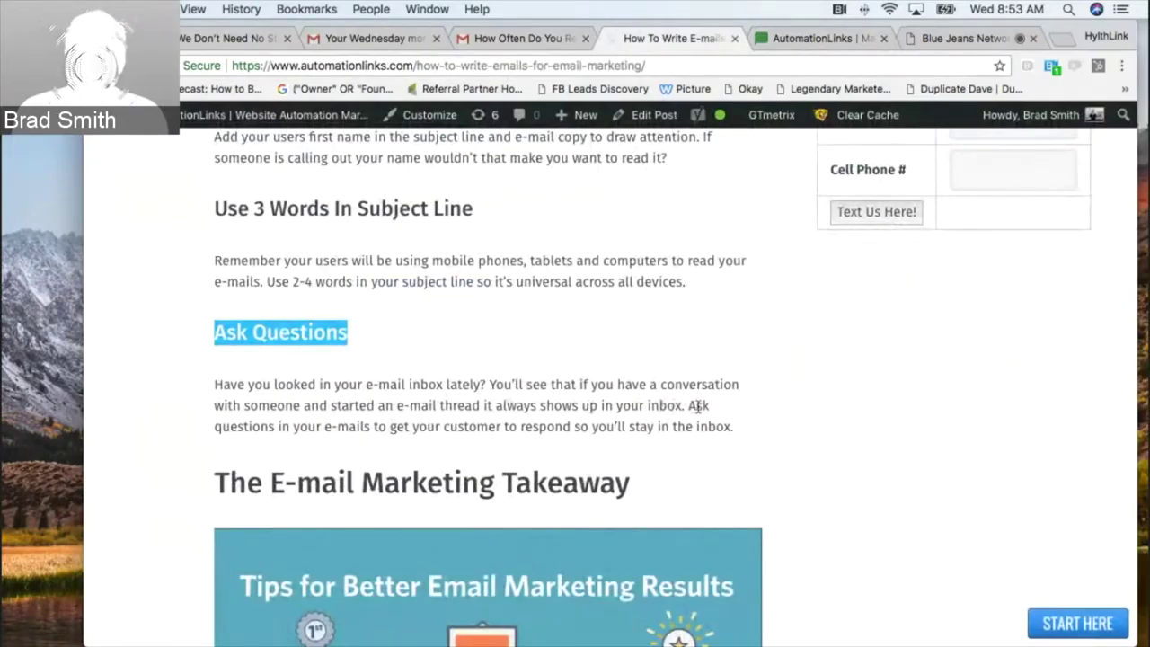
Step: Switch to the "We Don't Need No Stinking WCEU Badges" email in Gmail, return to the inbox and browse the Primary messages
click(222, 39)
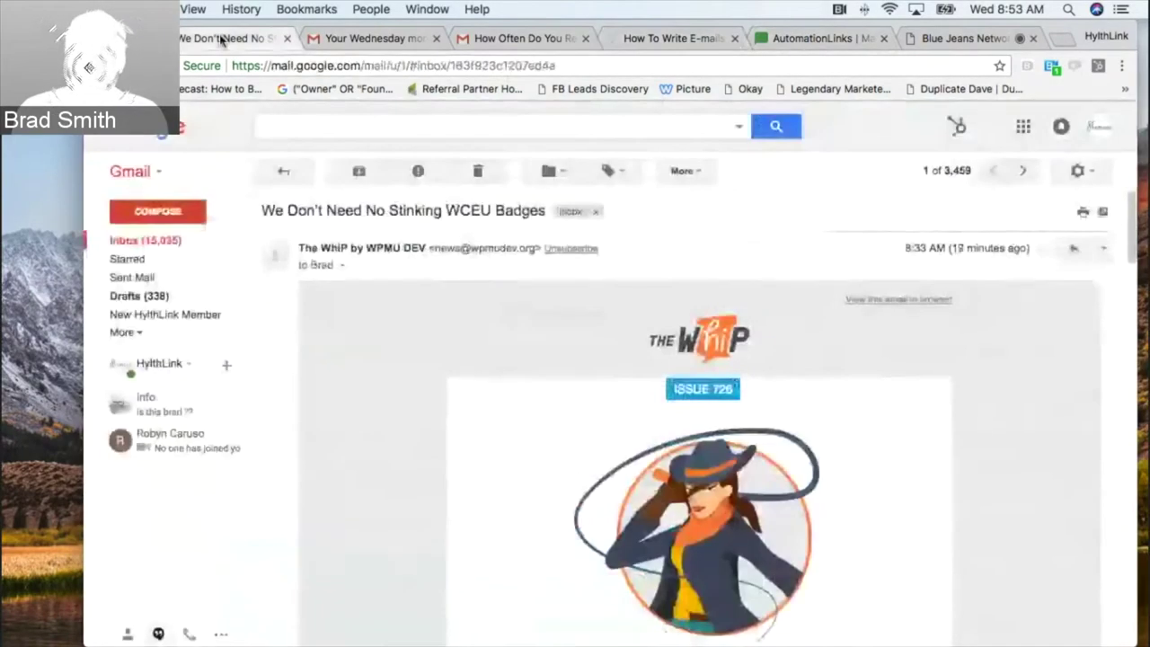
click(284, 172)
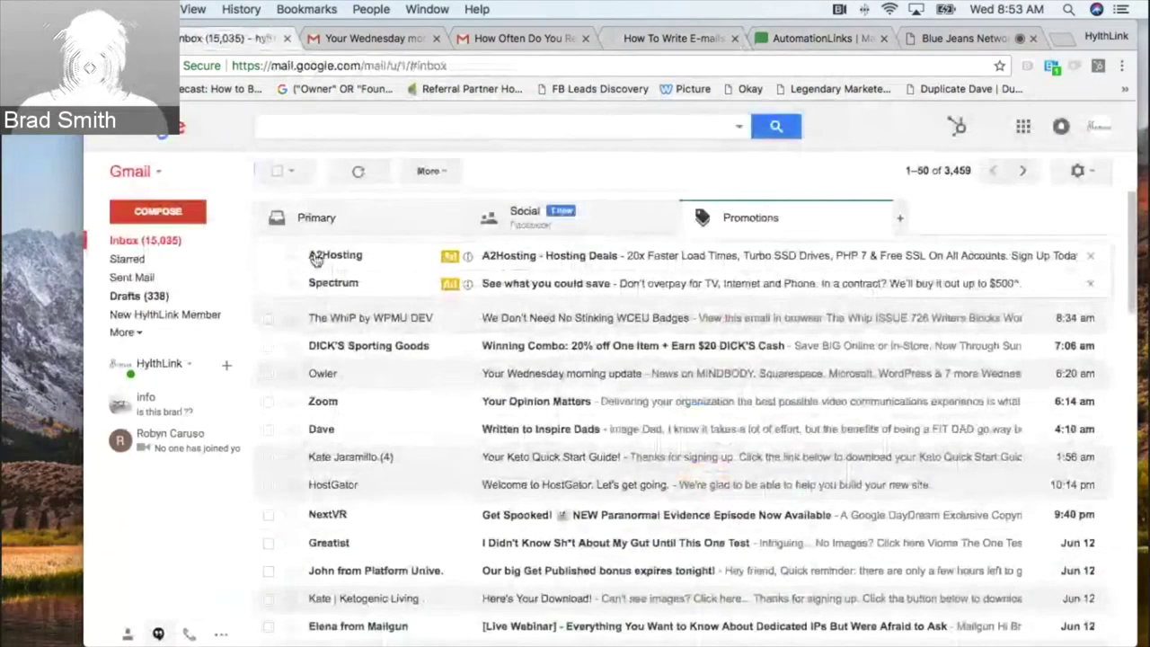
click(317, 217)
scroll(662, 494, down, 5)
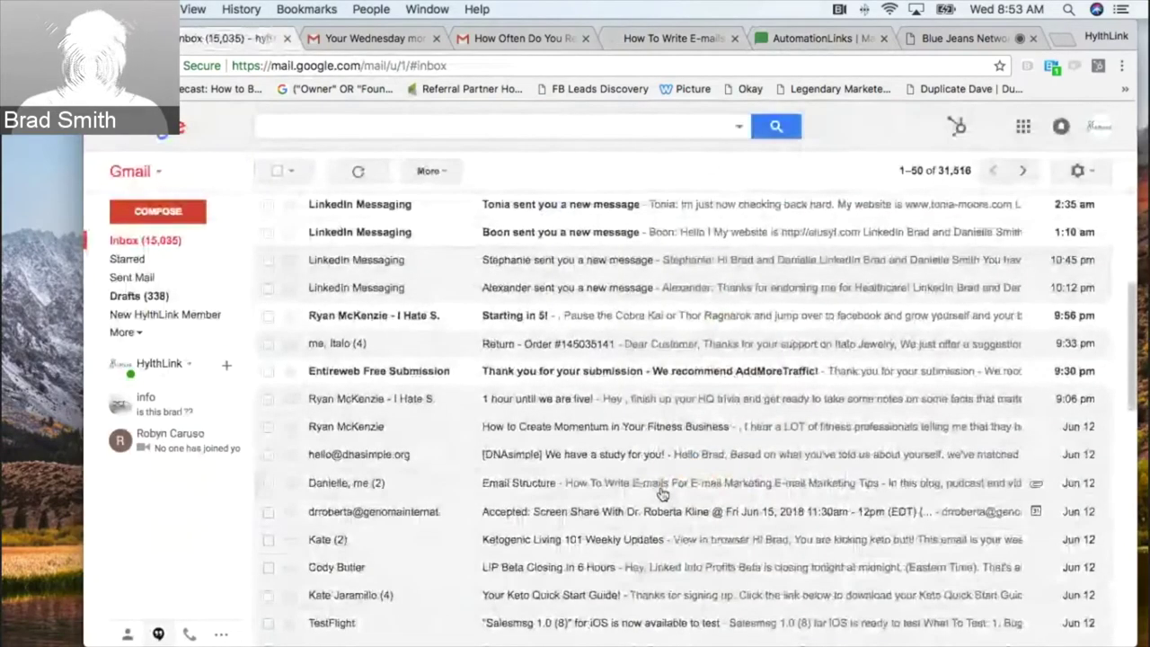
scroll(663, 494, up, 4)
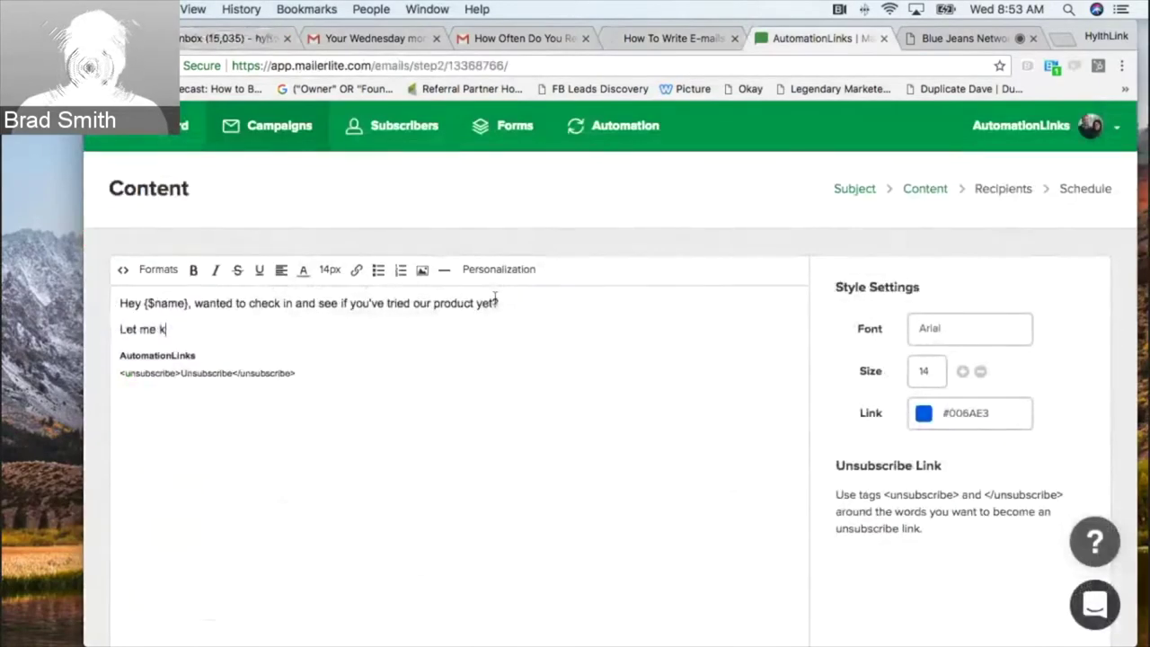
Step: Complete the second line as "Let me know, would like to answer any questions you have." and sign with the sender's full name below it
text(now, )
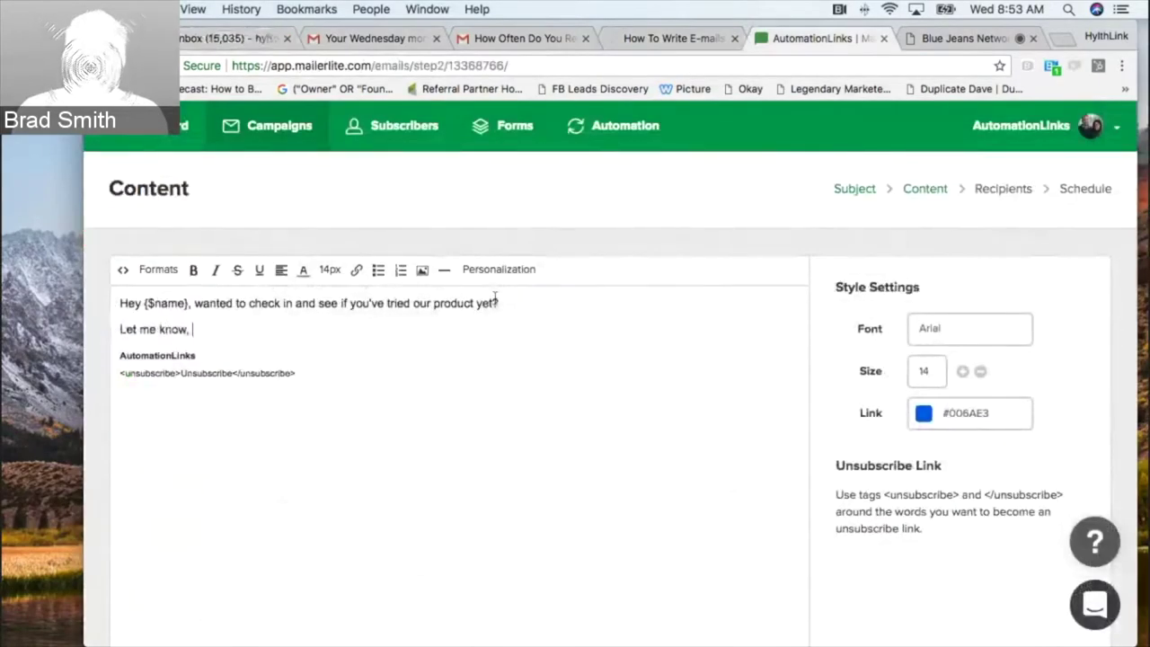
text(would like to answ)
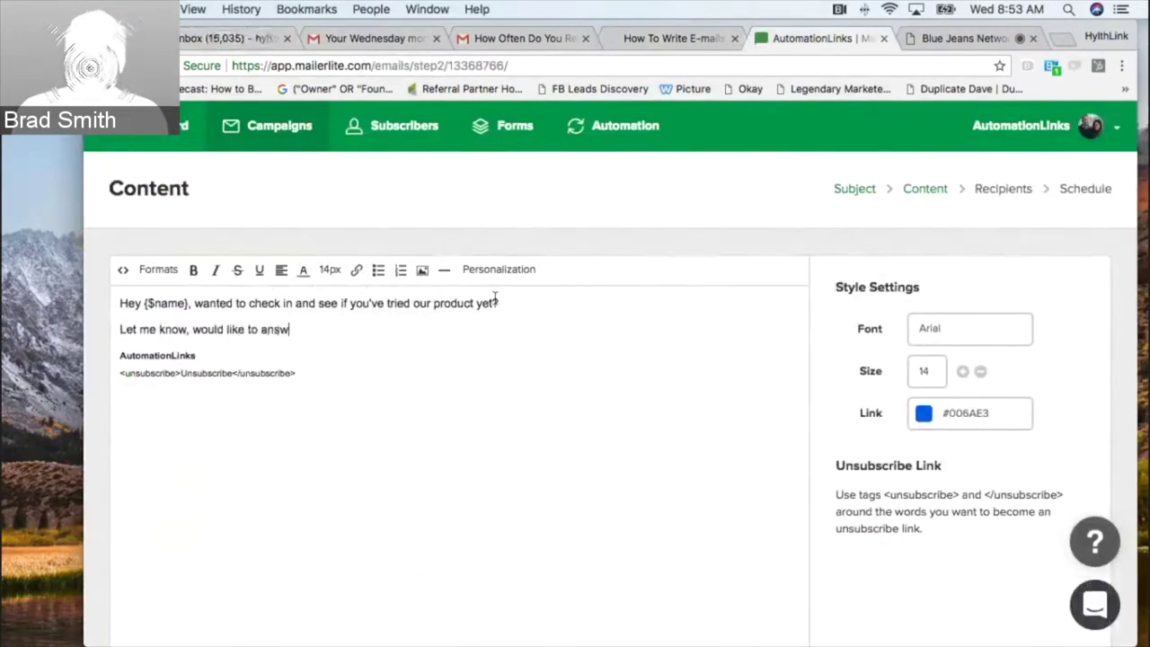
text(er any questi)
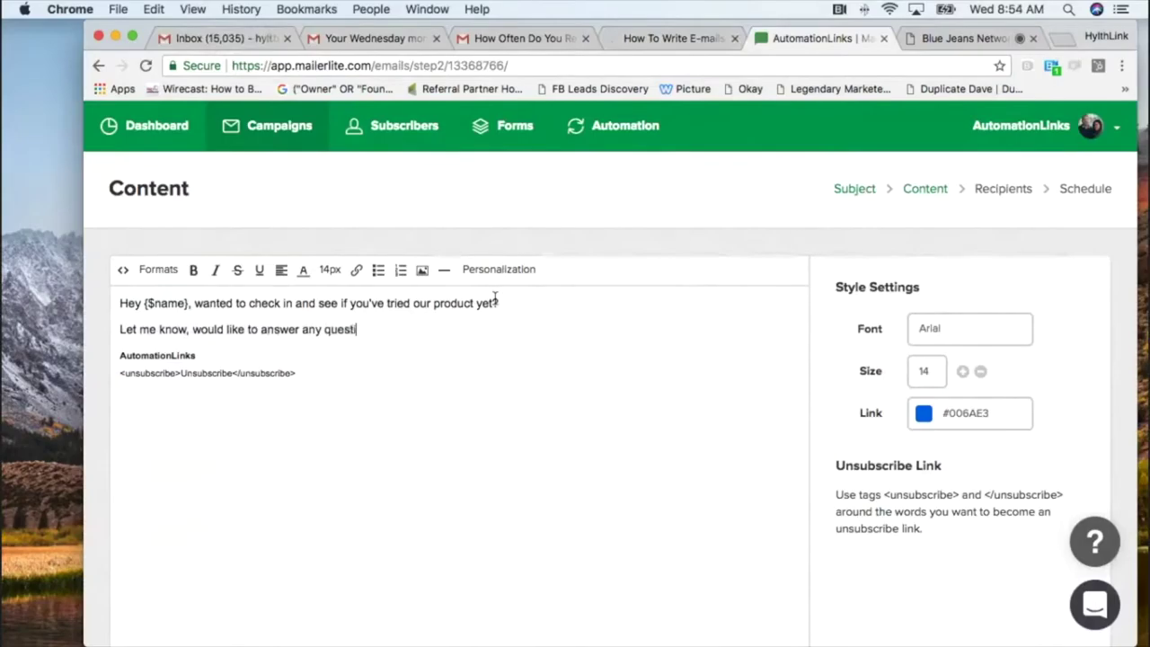
text(ons you have.)
key(Return)
text(Br)
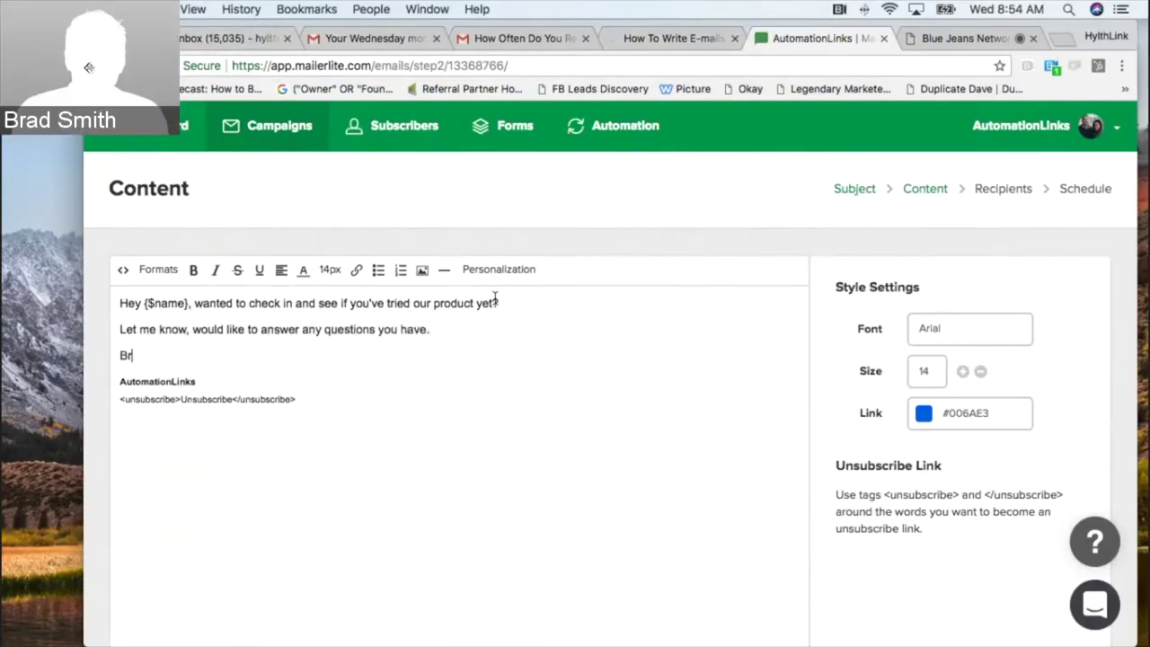
text(ad Smith)
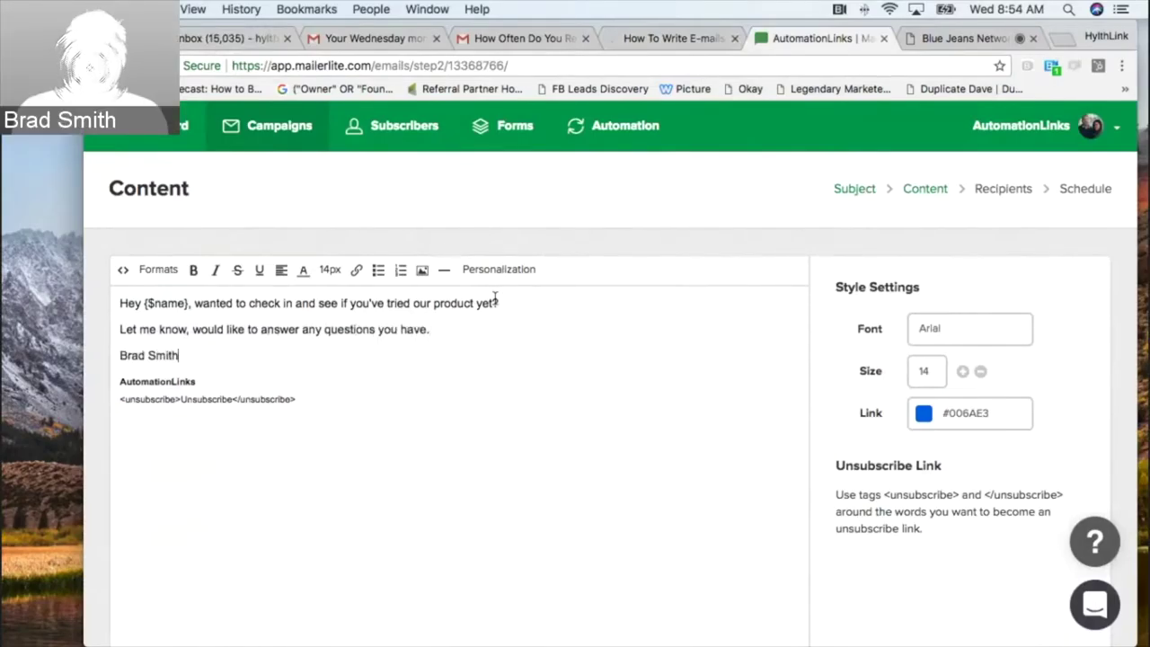
Step: Switch to Neil Patel's "How Often Do You Really Need to Blog" email and highlight its body text for comparison with the draft
scroll(409, 336, down, 3)
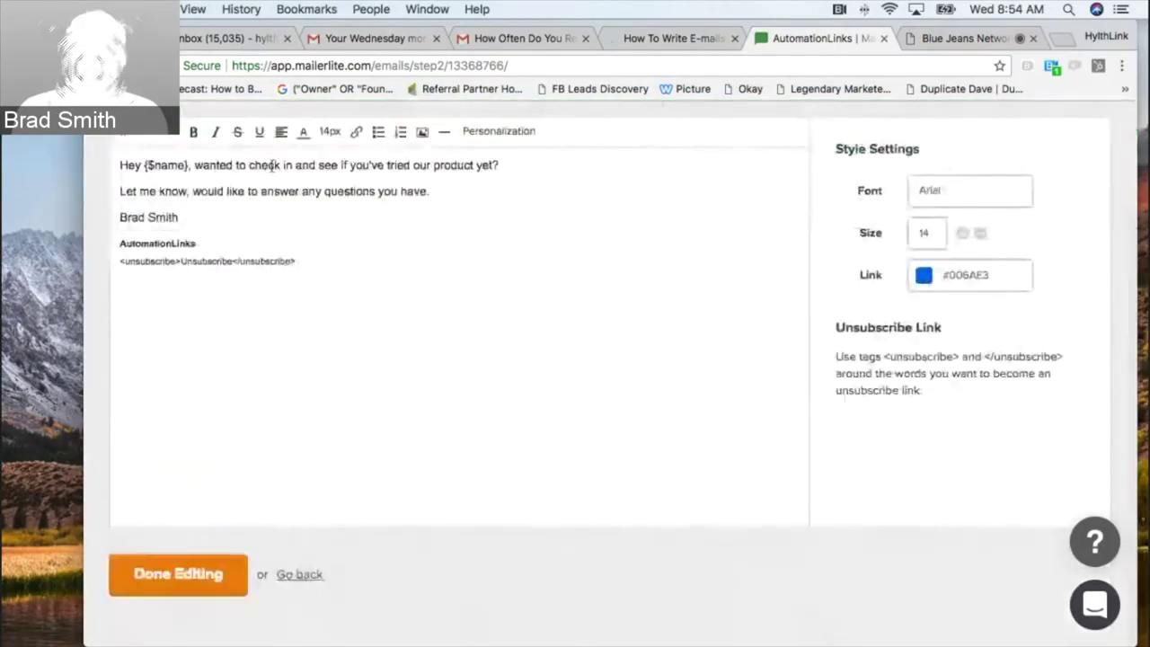
click(509, 39)
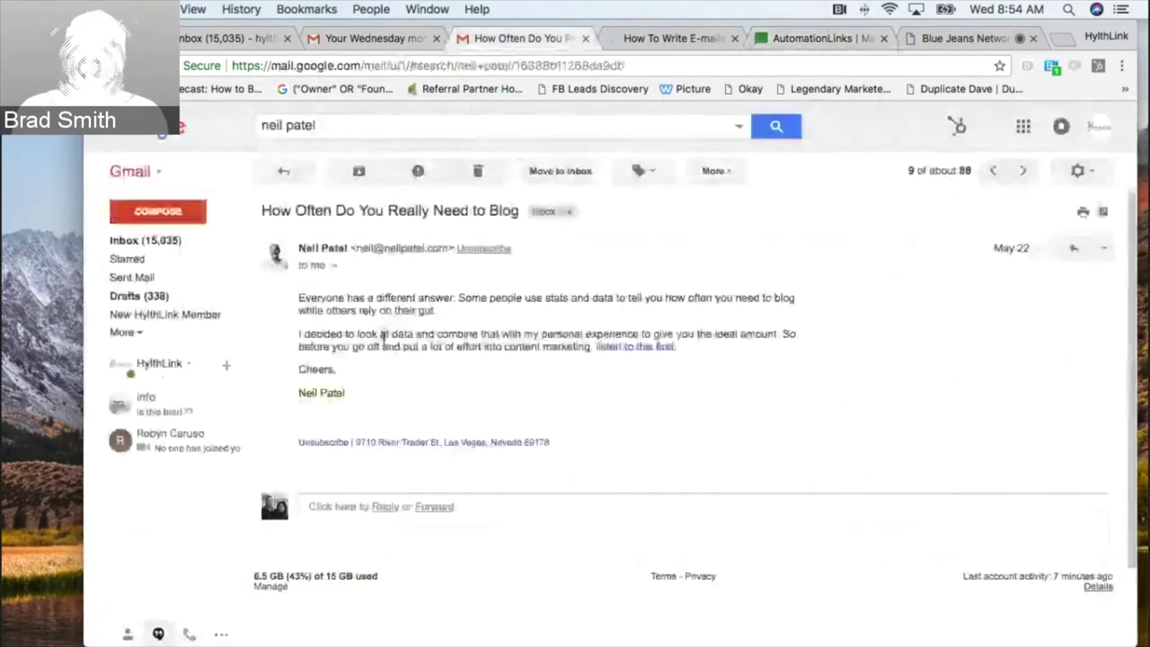
drag(347, 394, 337, 370)
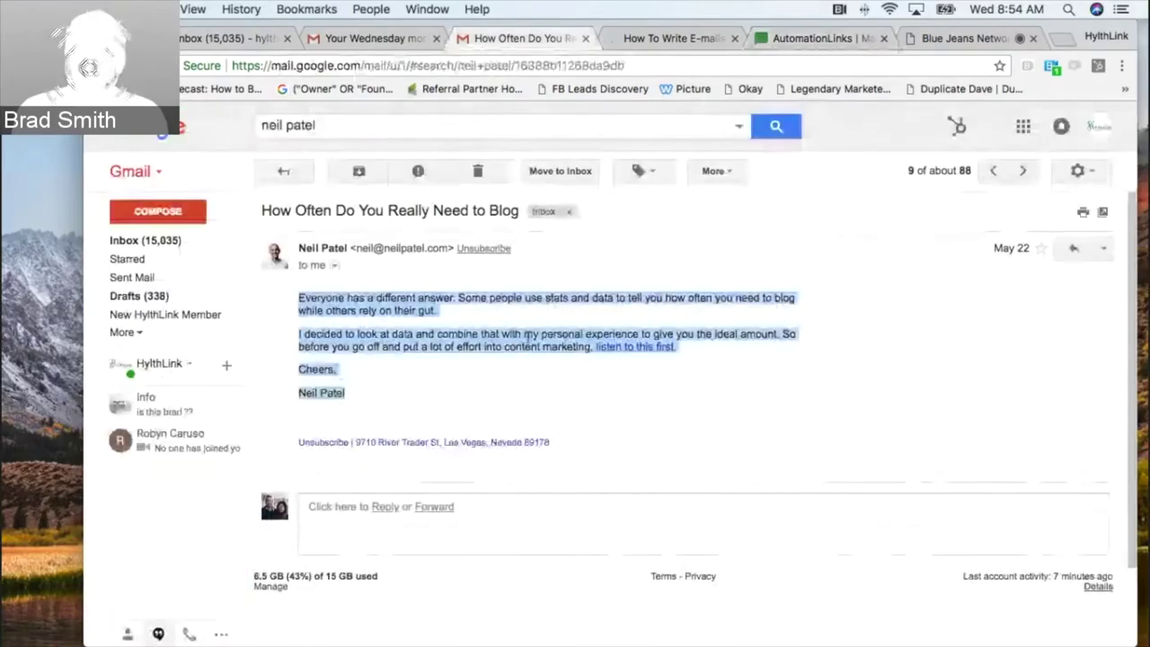
click(533, 337)
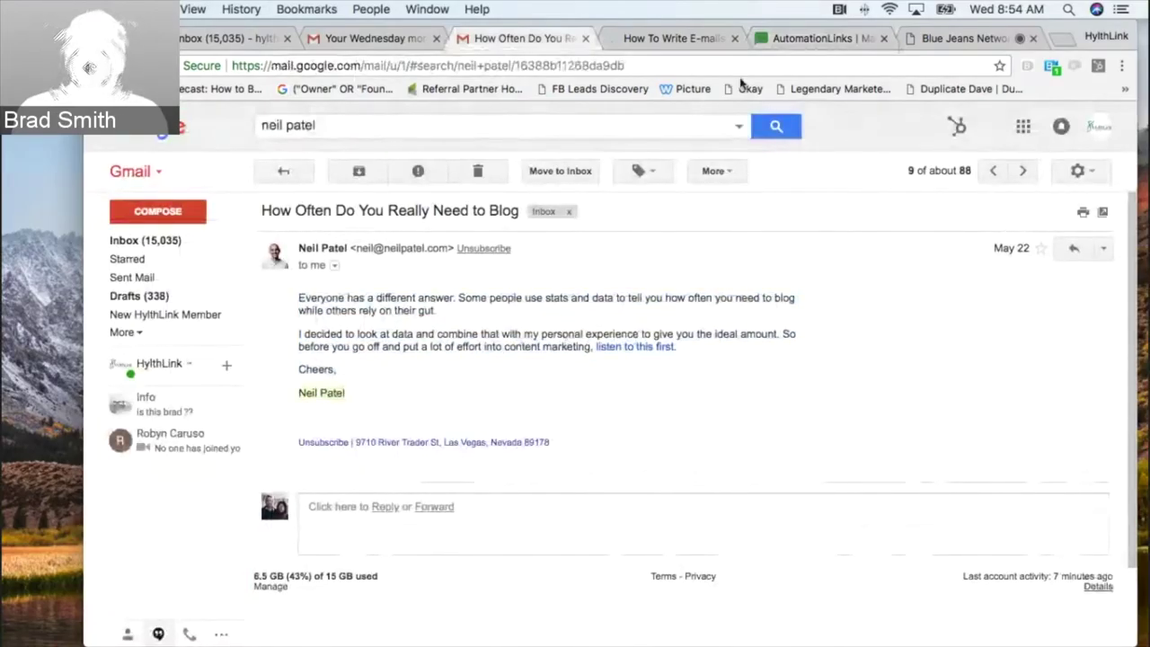
Step: Return to the MailerLite campaign and add an empty line below the signature
click(809, 38)
key(Return)
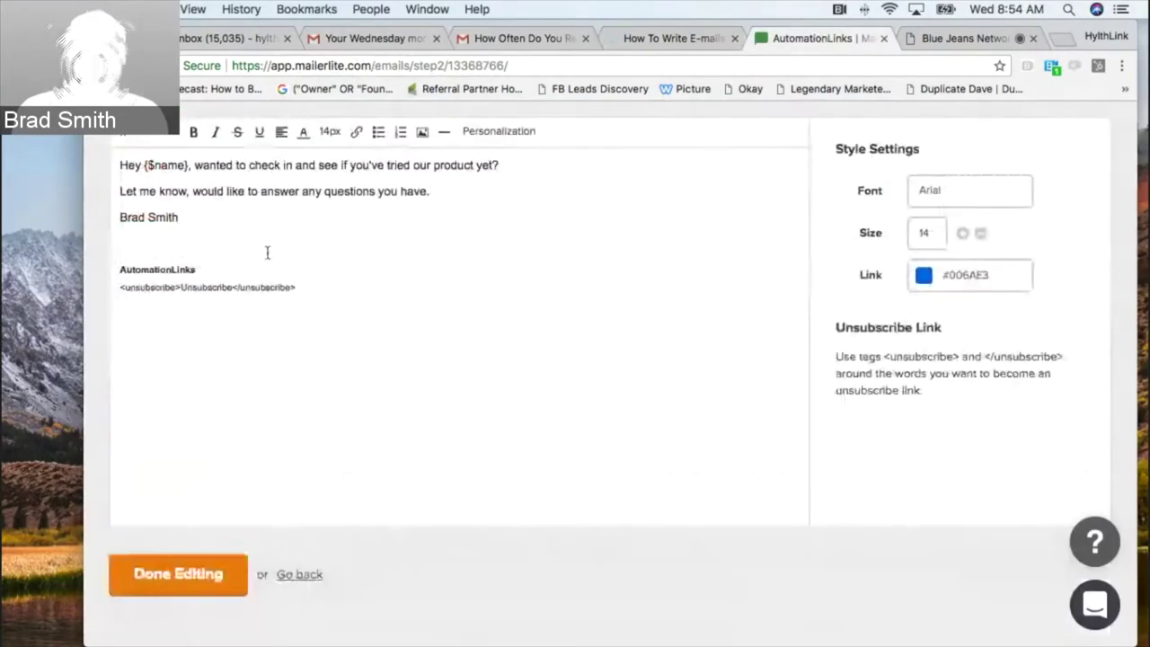
scroll(288, 256, up, 3)
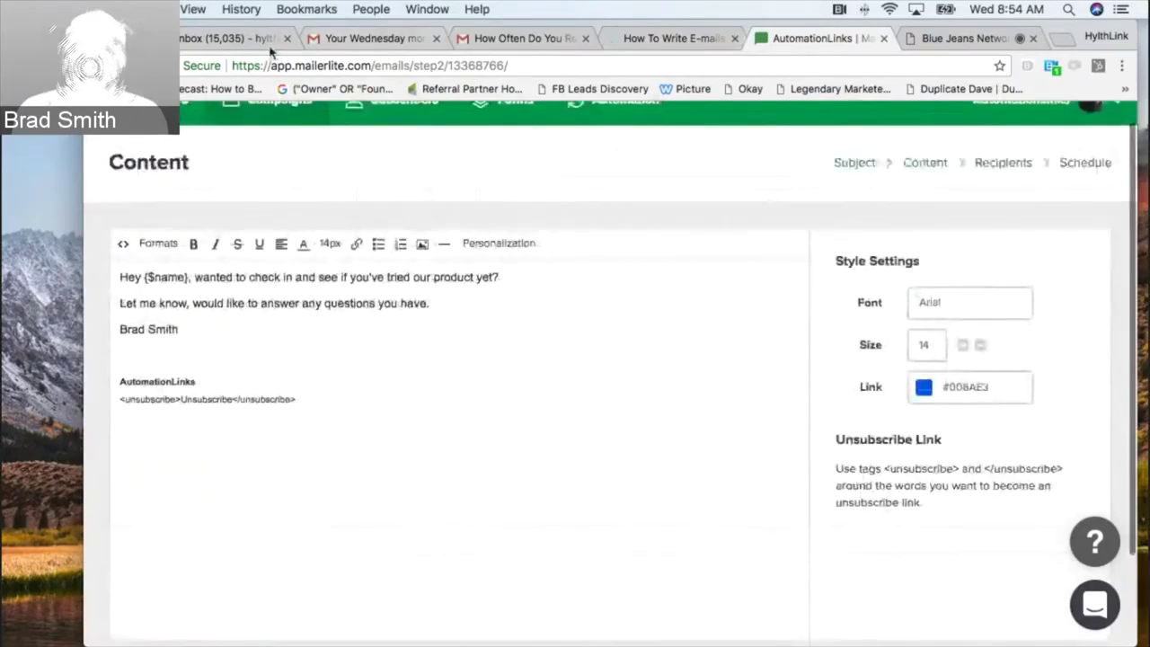
Step: View the Primary inbox and Neil Patel's plain email, then go from the Owler newsletter back to the Promotions messages
click(266, 40)
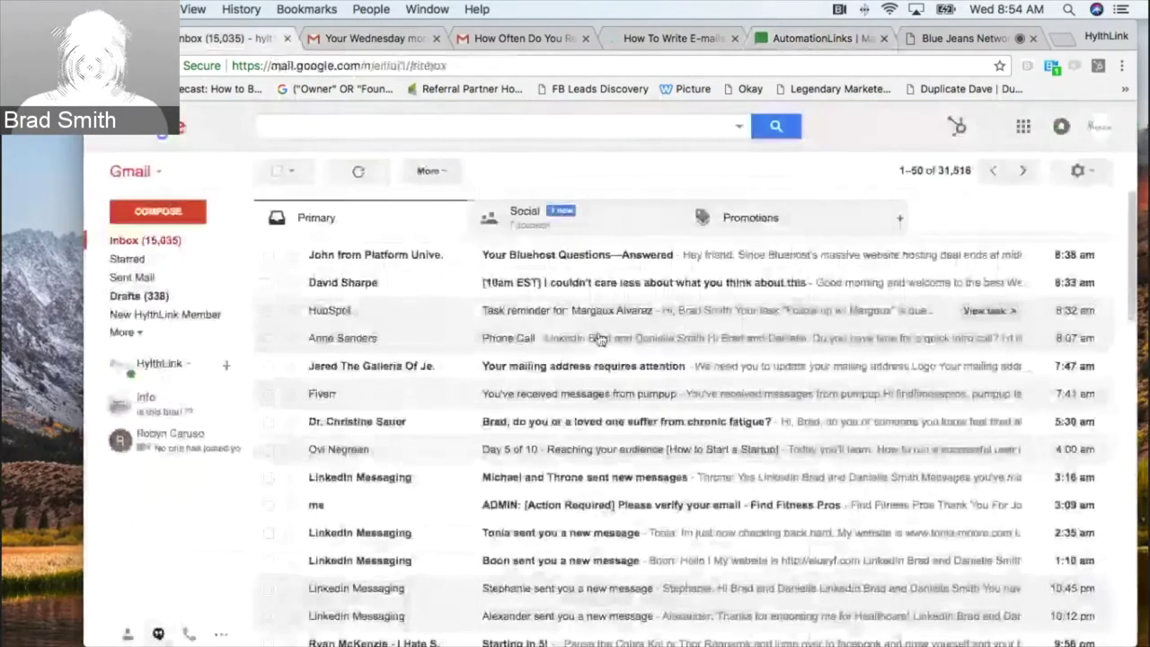
click(519, 38)
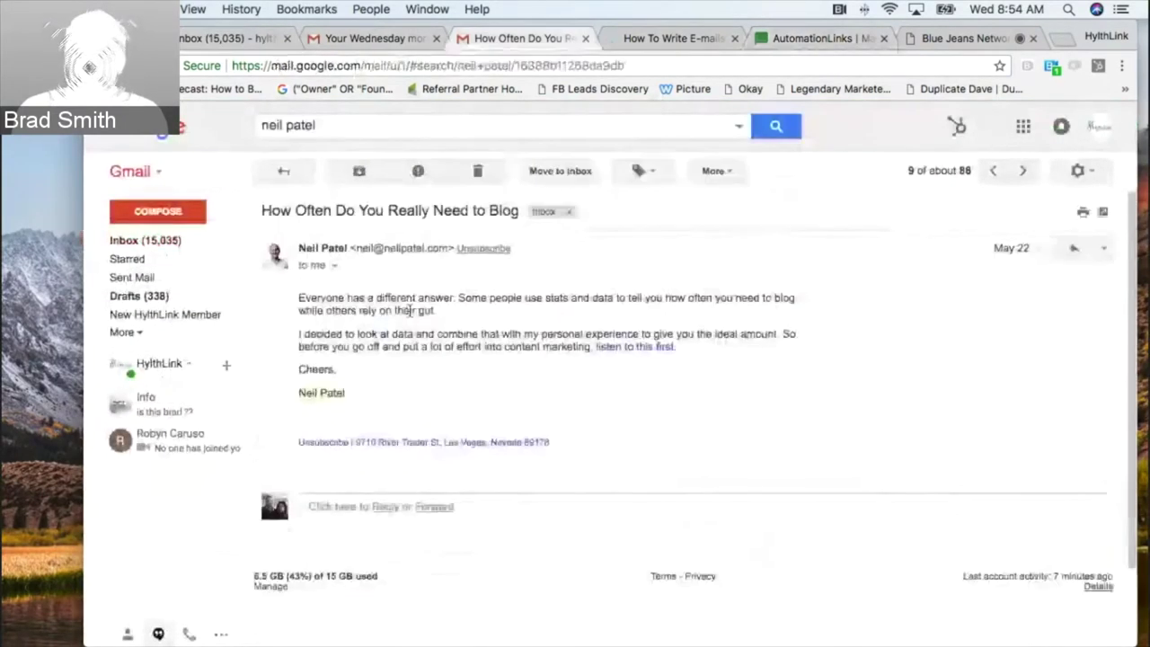
click(373, 38)
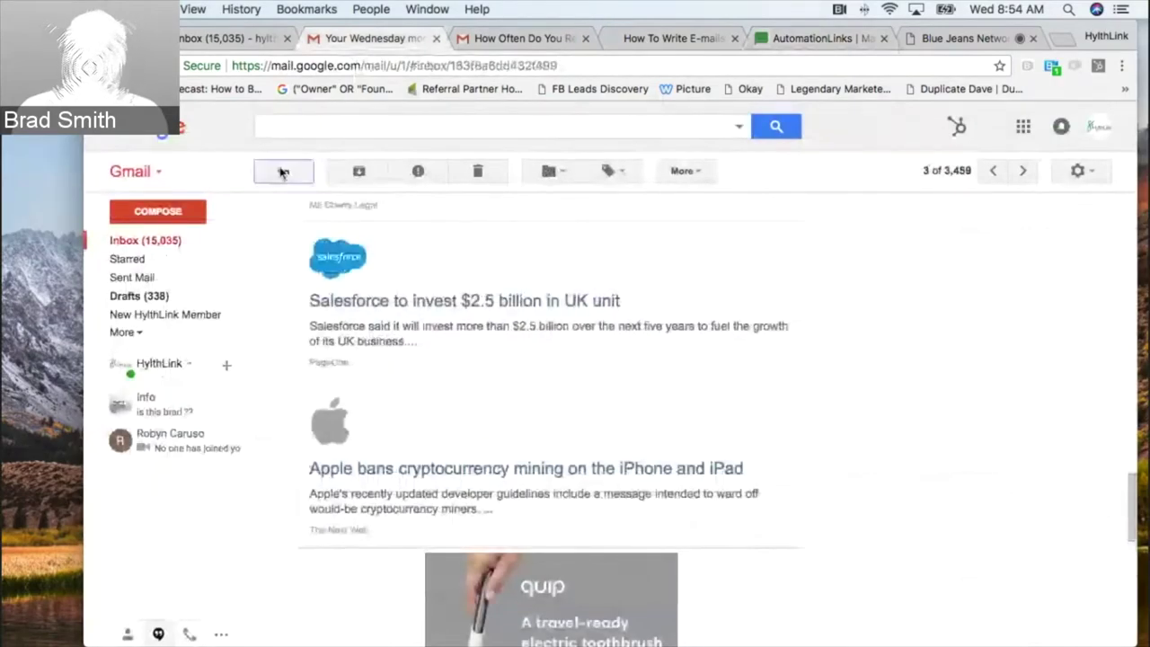
click(281, 173)
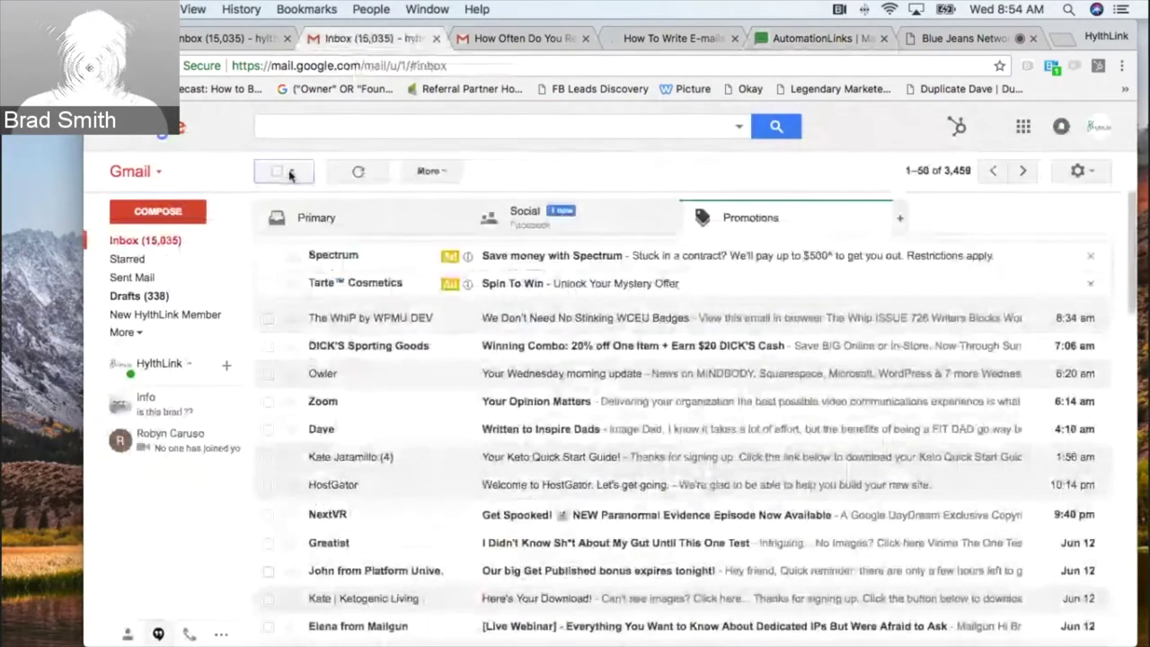
Step: Open Owler's "Your Wednesday morning update" email and copy its content from the header through the start of the MINDBODY blurb
click(635, 373)
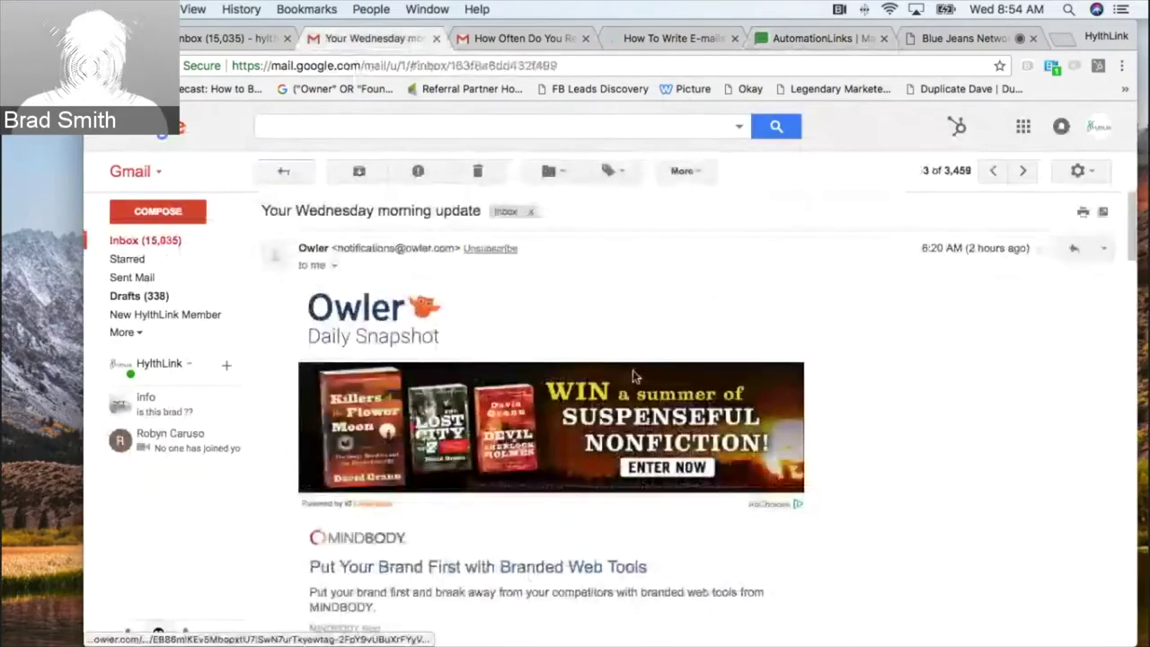
scroll(634, 376, down, 5)
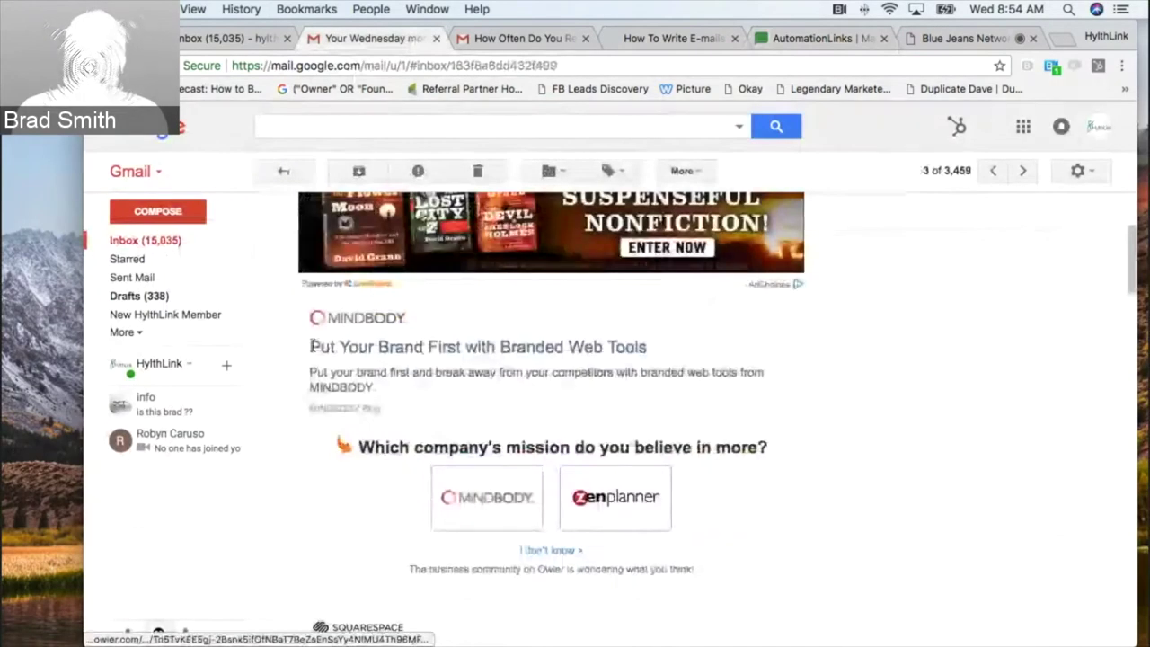
drag(292, 348, 502, 374)
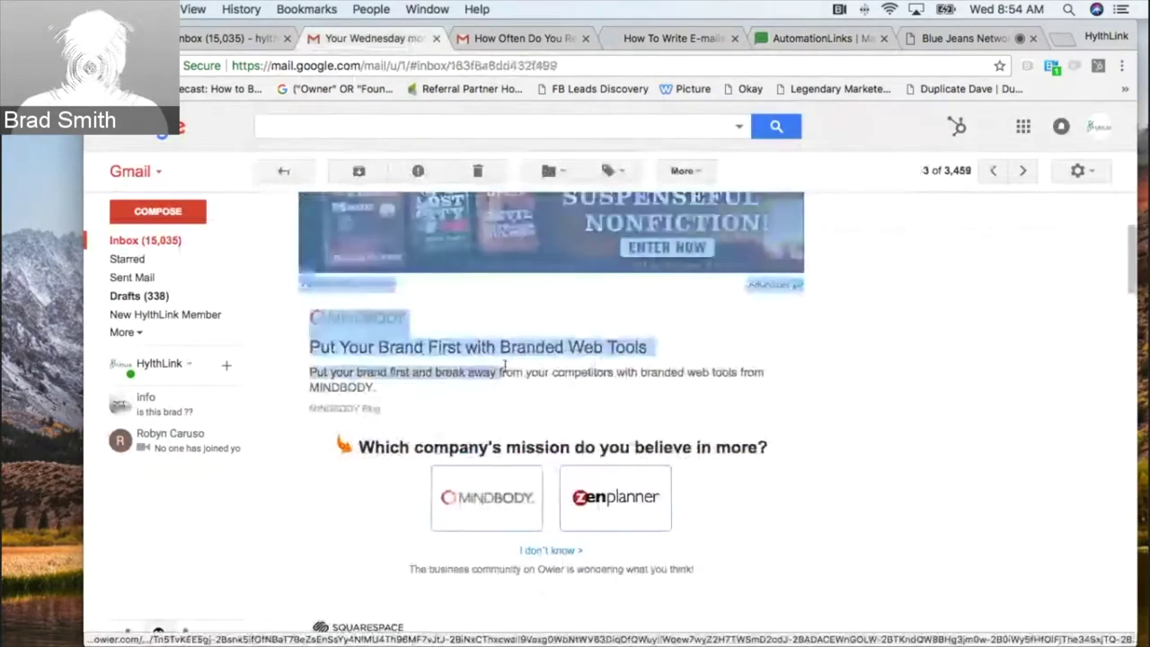
click(504, 401)
click(355, 38)
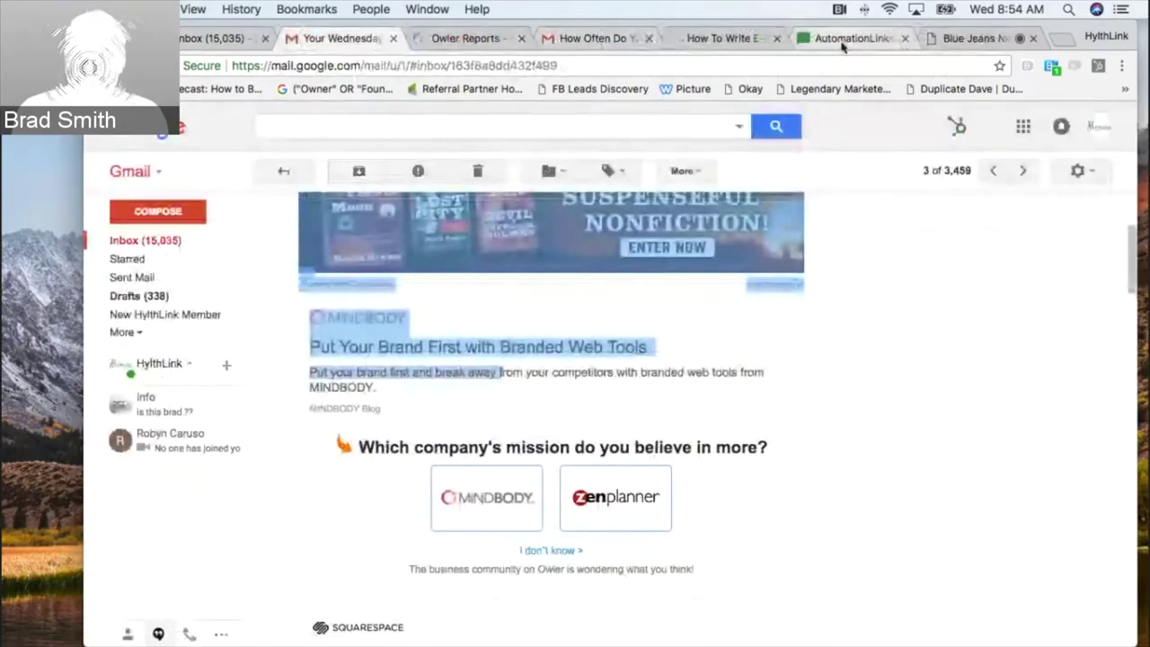
Step: Paste the copied Owler newsletter content below the signature in the MailerLite campaign body
click(843, 38)
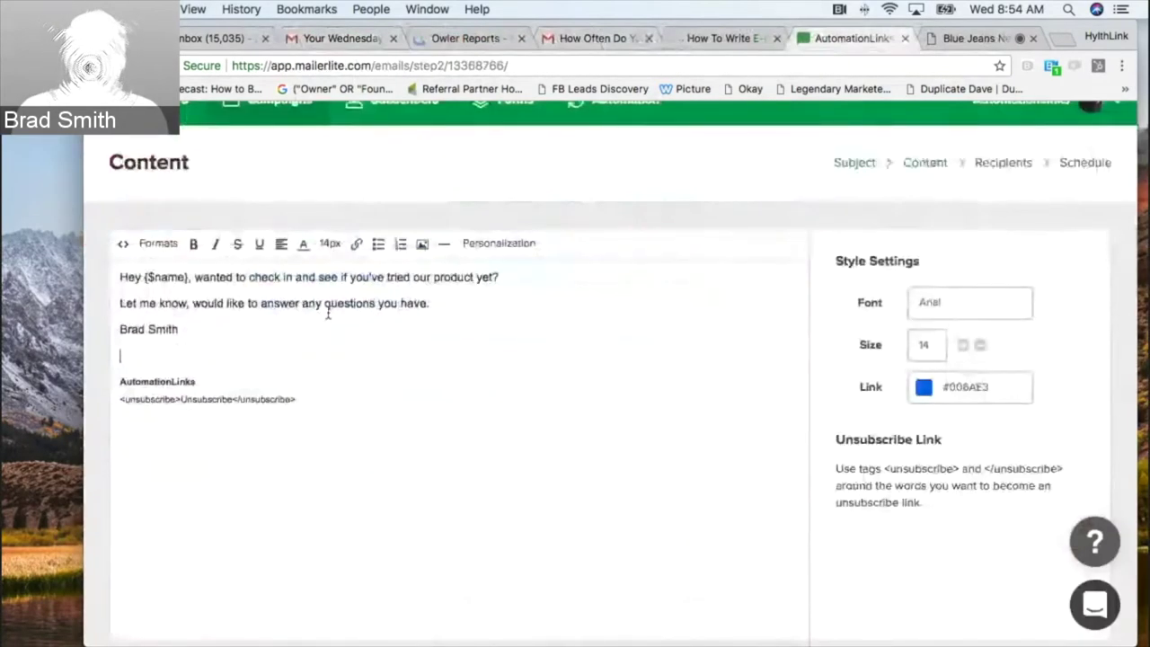
key(super+v)
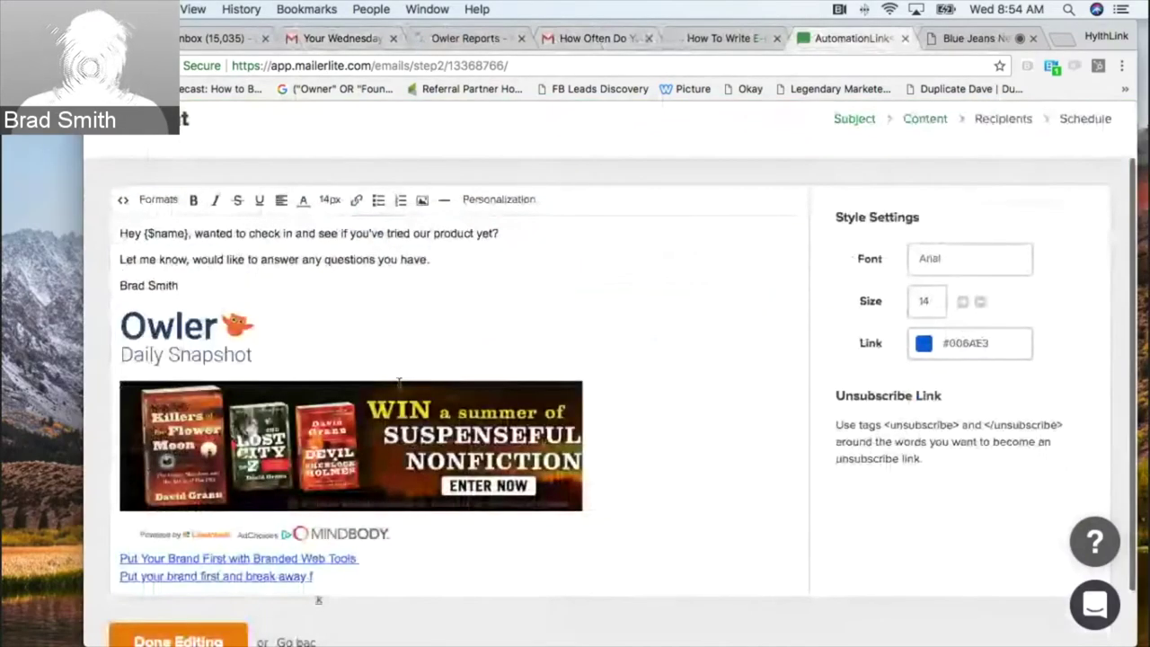
scroll(405, 342, down, 2)
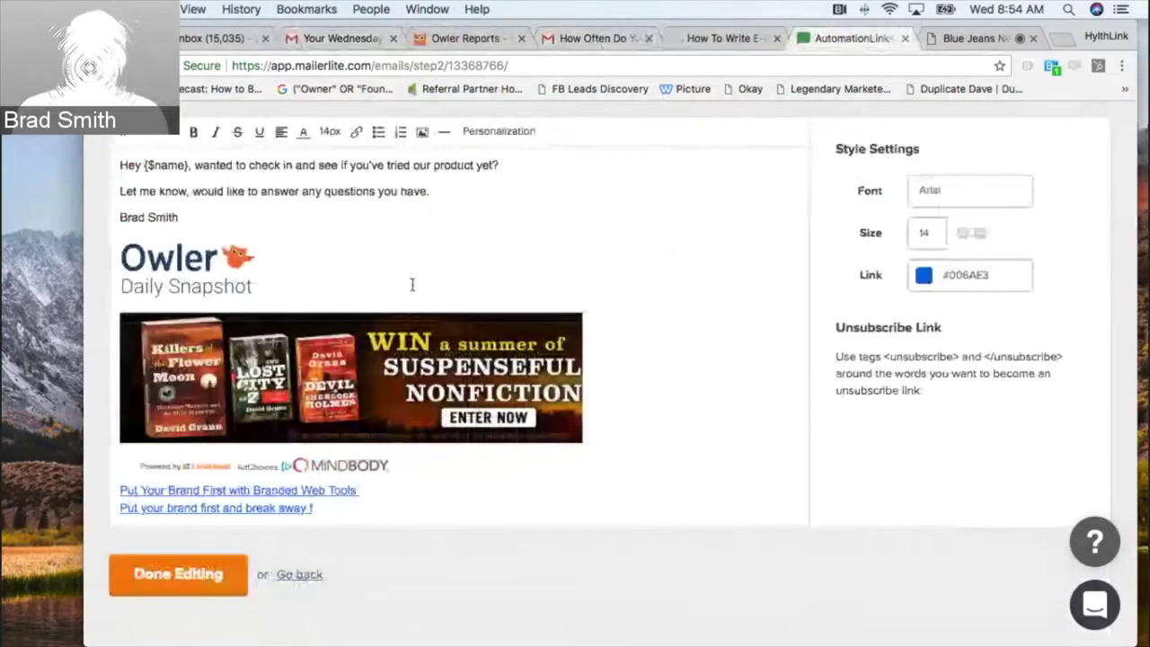
Step: Review the email body, highlighting from the greeting through the pasted book banner
click(311, 278)
click(311, 279)
scroll(311, 279, up, 4)
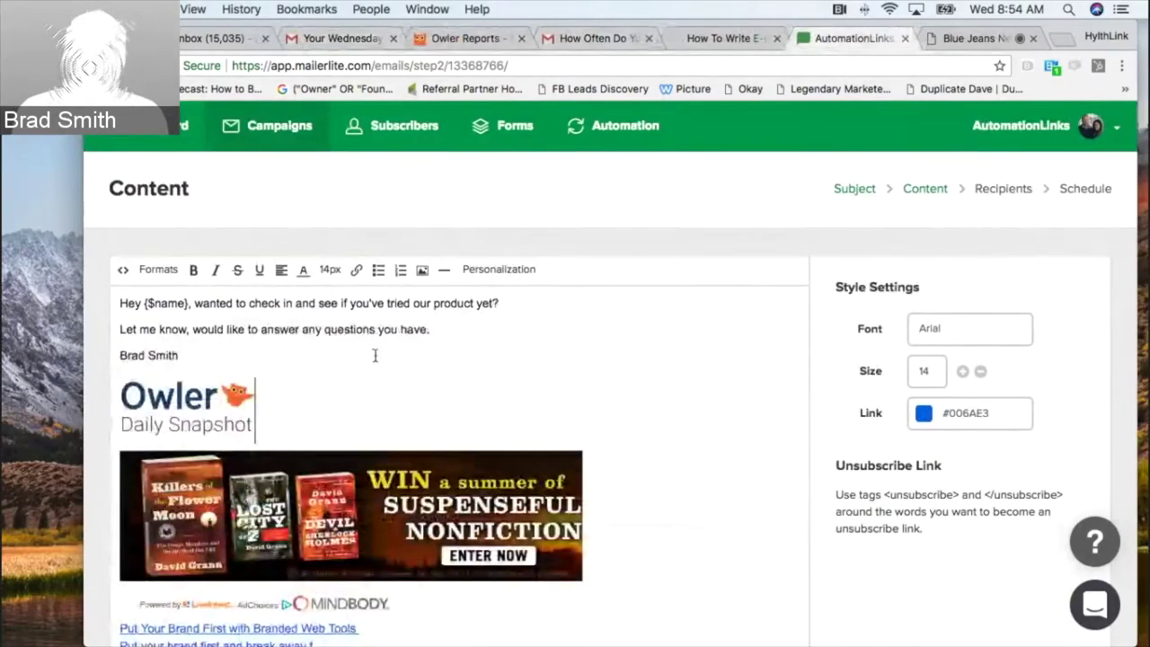
scroll(141, 297, down, 1)
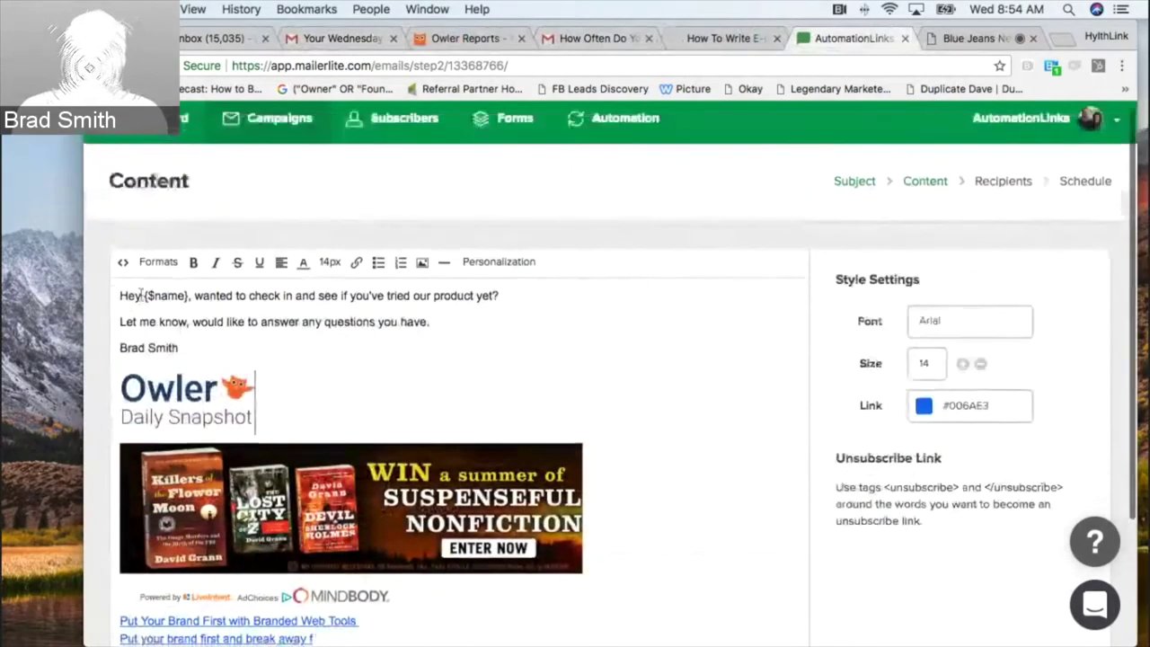
drag(121, 295, 450, 559)
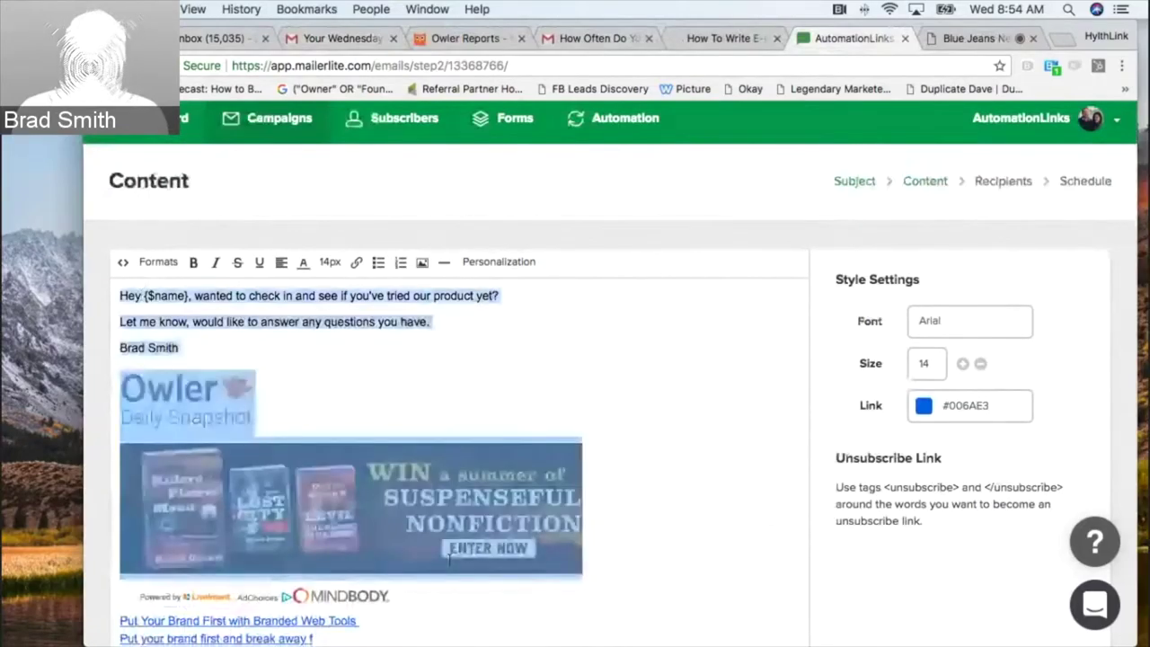
click(260, 387)
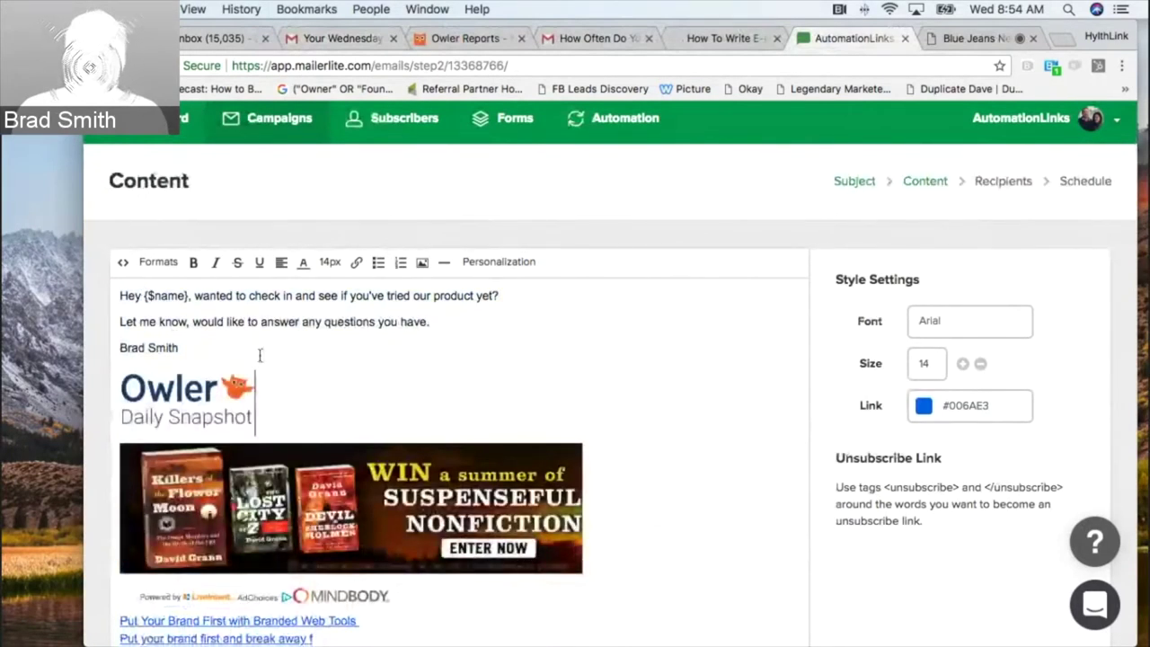
Step: Open the source code of the email body and examine the HTML of the pasted images and links
scroll(270, 355, down, 2)
scroll(260, 356, down, 2)
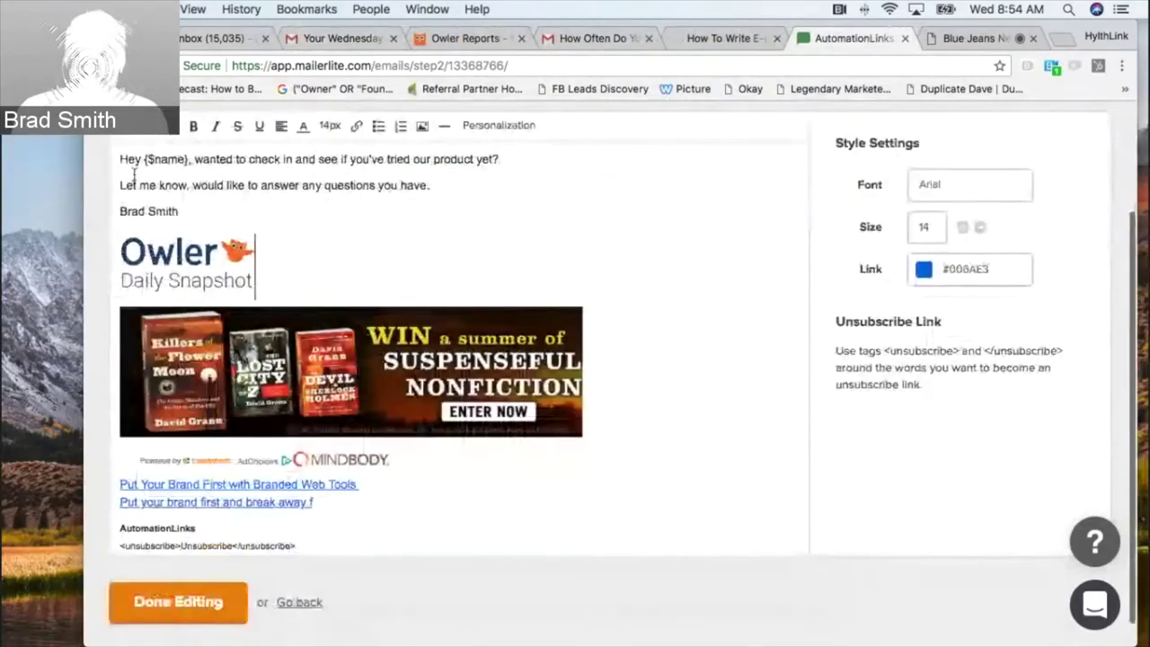
click(168, 125)
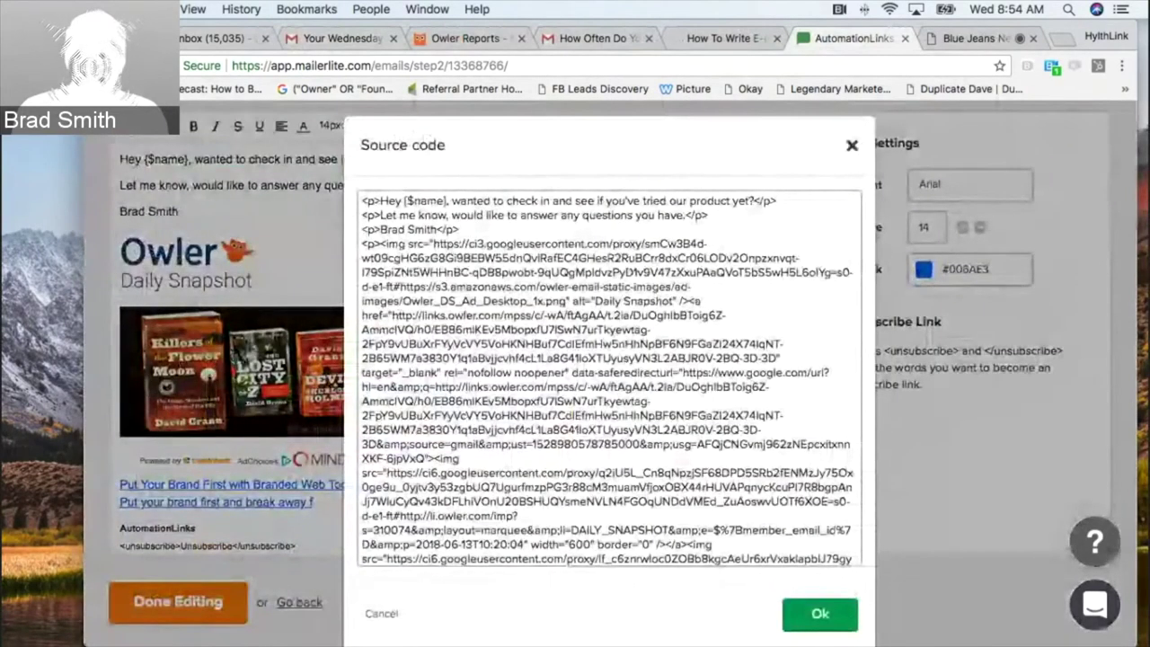
scroll(598, 434, down, 5)
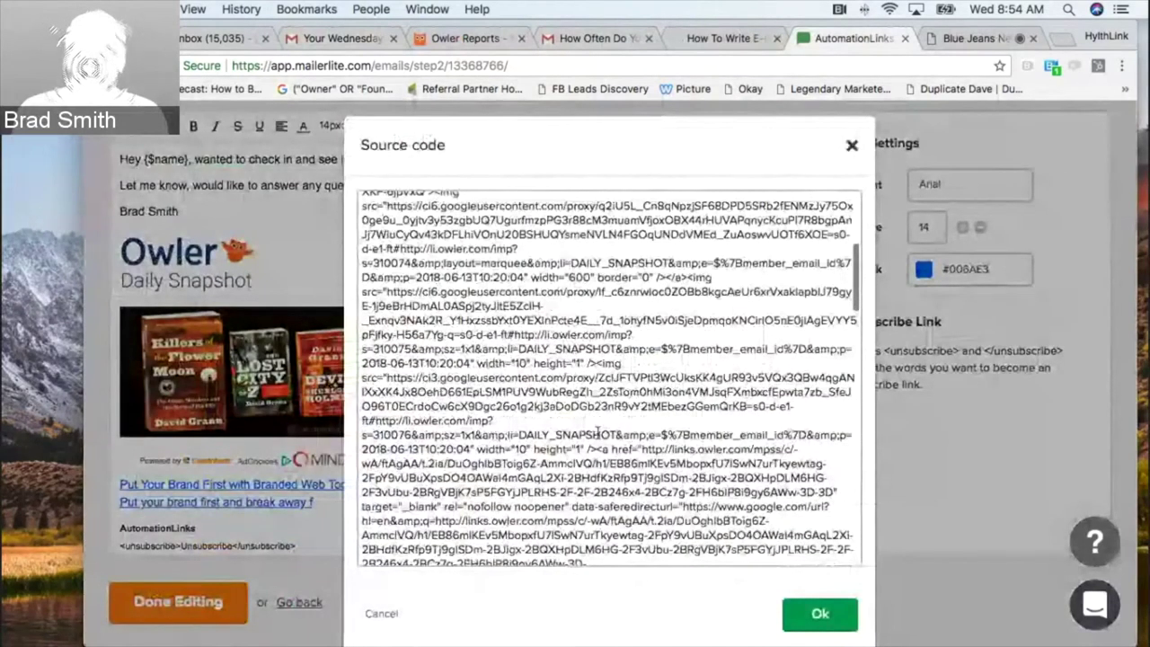
Step: Read through the remaining source code to the unsubscribe line, highlight the long MINDBODY link code, and close the source view
scroll(598, 435, down, 5)
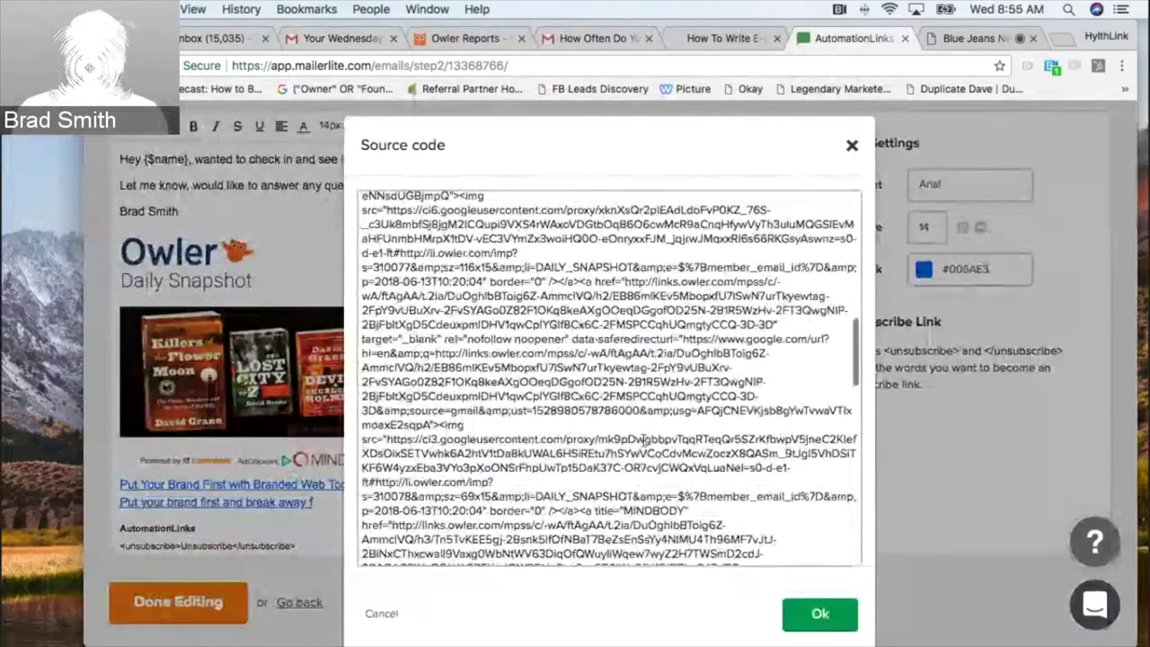
scroll(644, 439, down, 10)
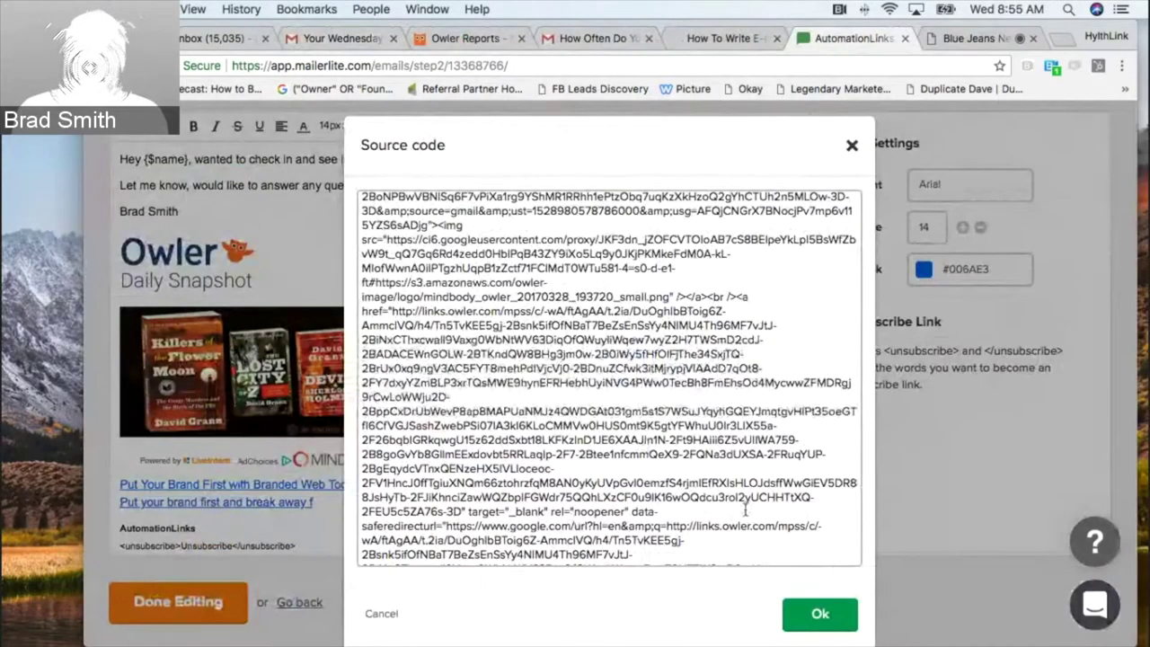
scroll(745, 510, down, 5)
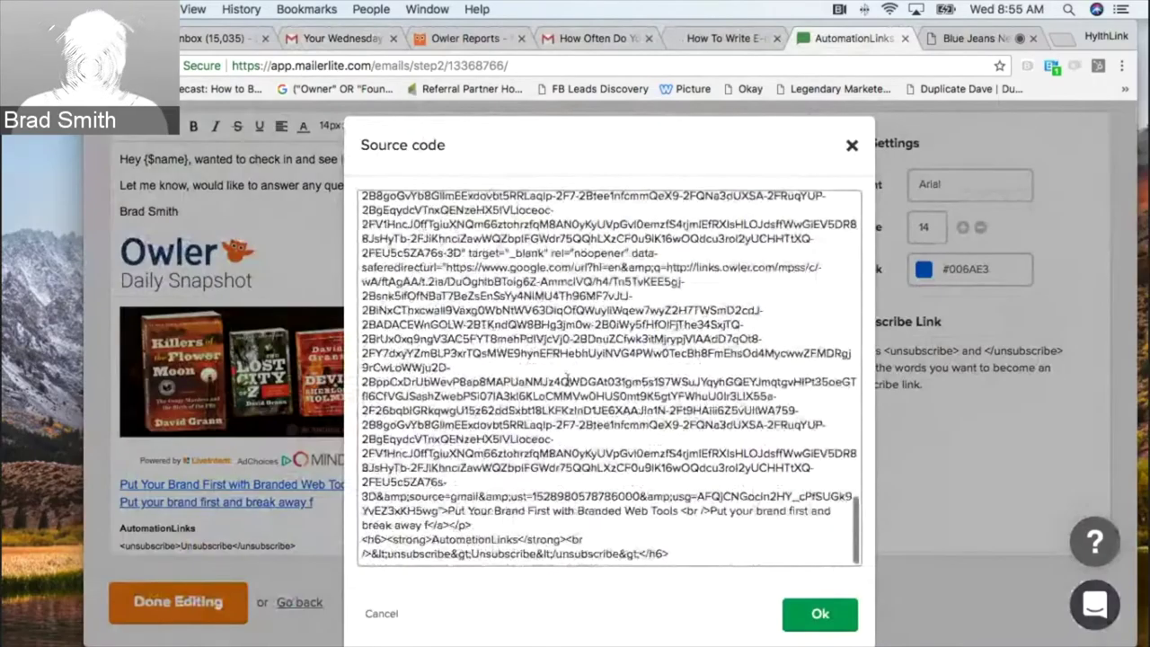
drag(435, 281, 791, 500)
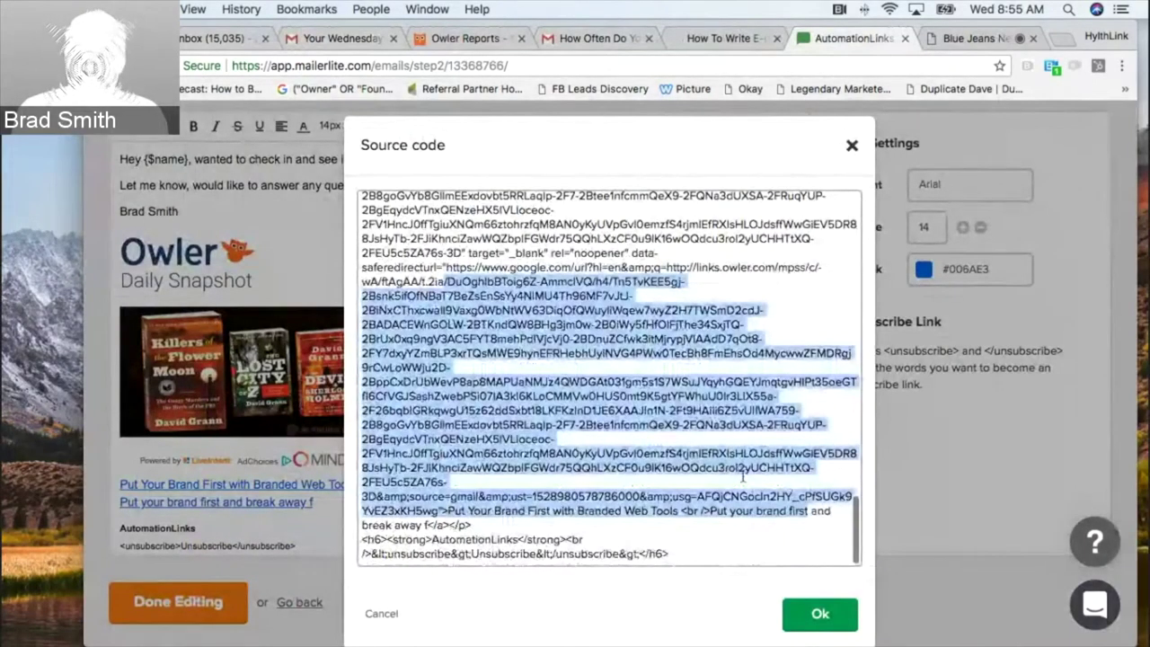
click(853, 145)
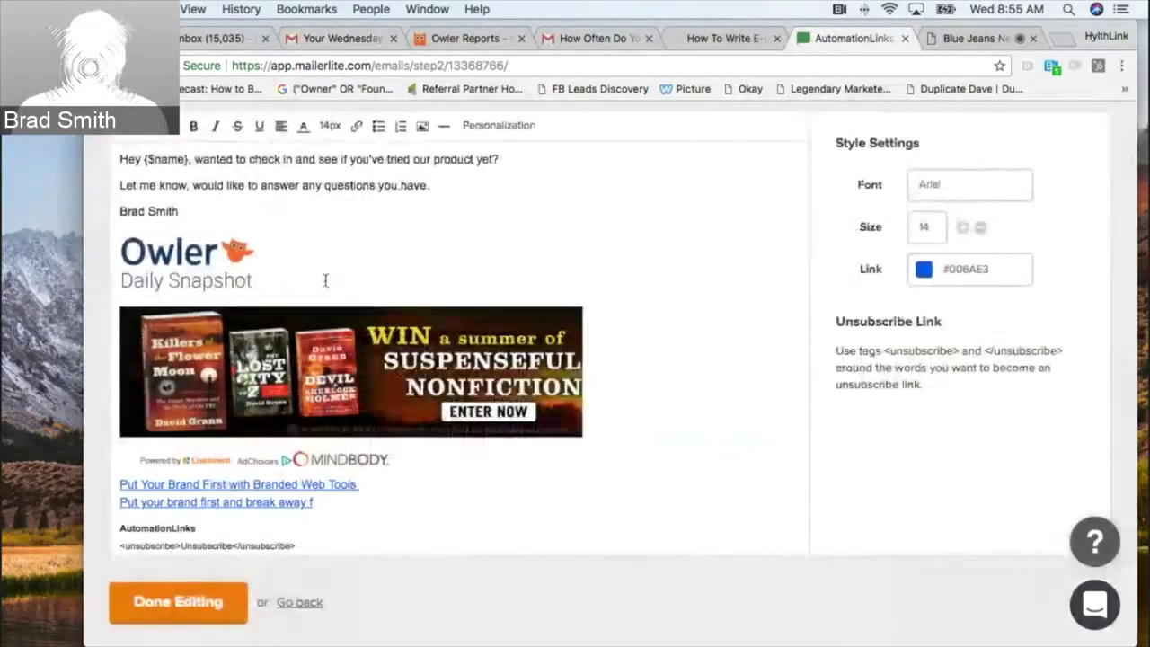
Step: Remove the pasted Owler newsletter content from between the signature and the AutomationLinks footer in the email body
key(BackSpace)
key(BackSpace)
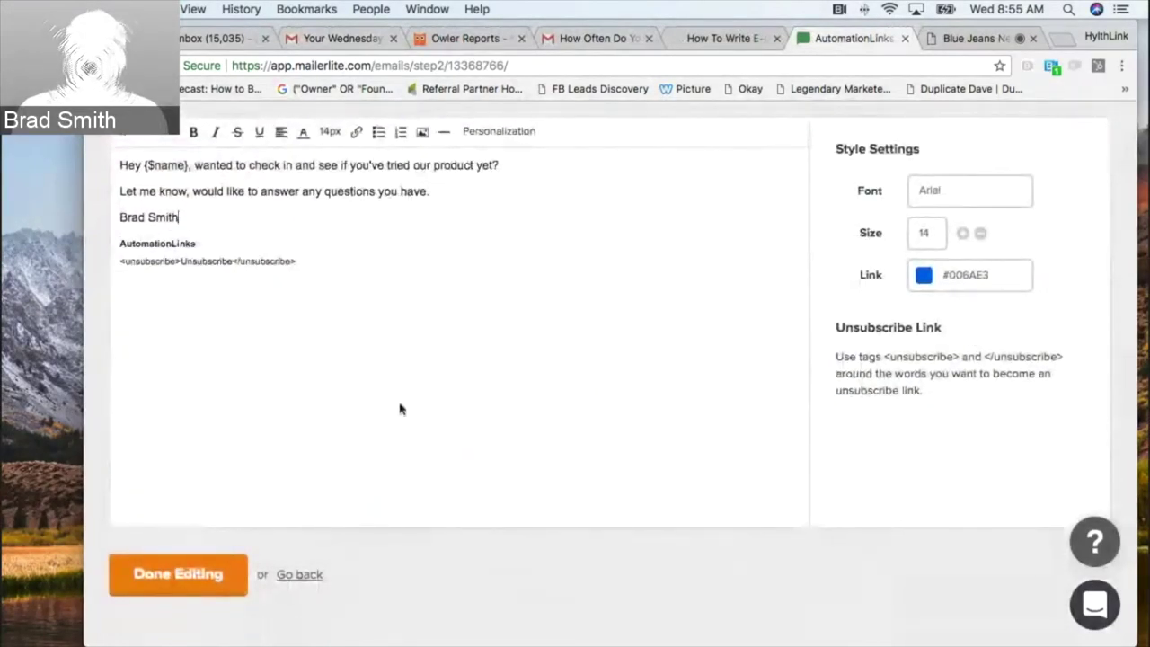
Step: Examine the plain-text email's source code, highlighting from the greeting through the unsubscribe line, and close it without changes
scroll(393, 398, up, 1)
scroll(365, 378, up, 2)
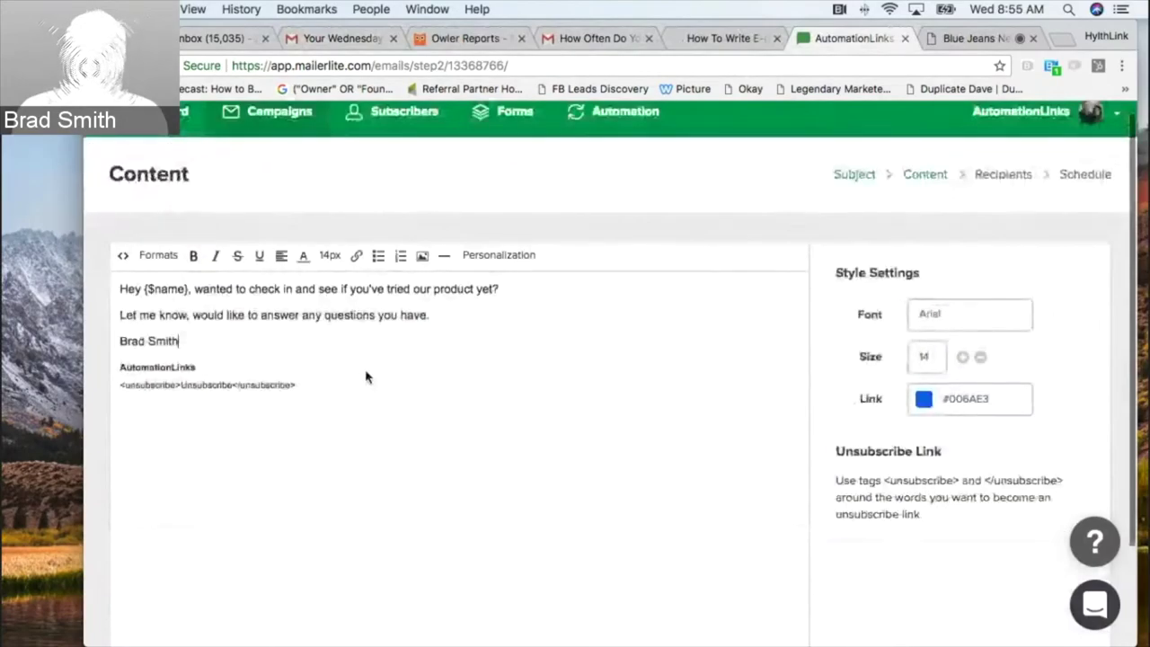
click(124, 259)
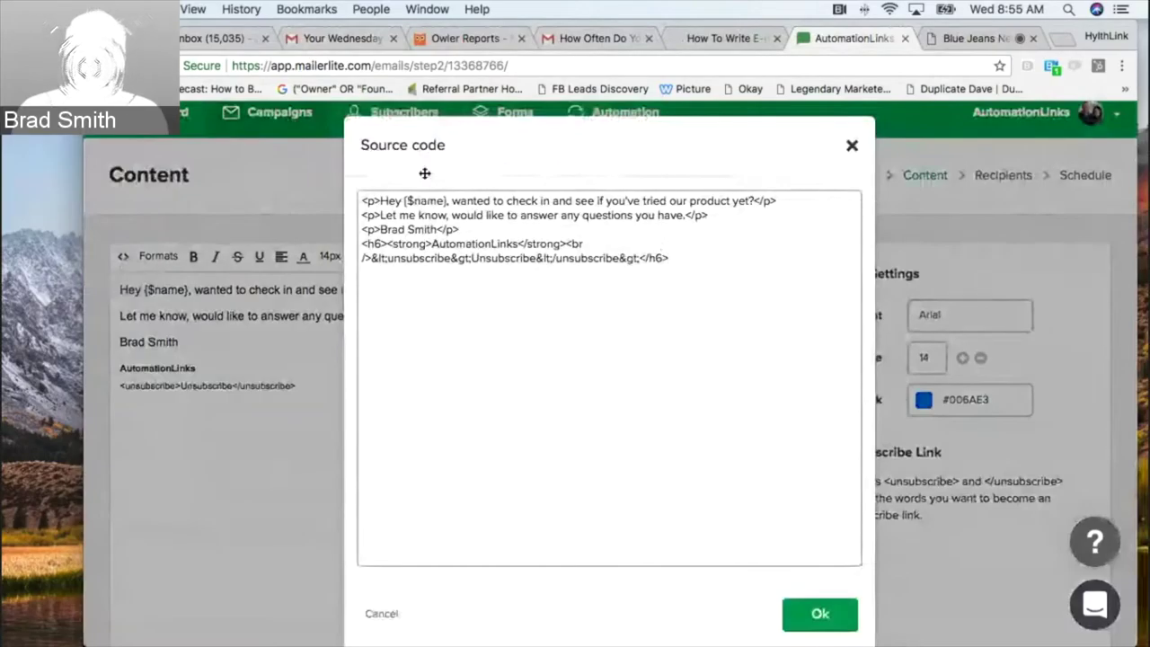
drag(379, 199, 739, 275)
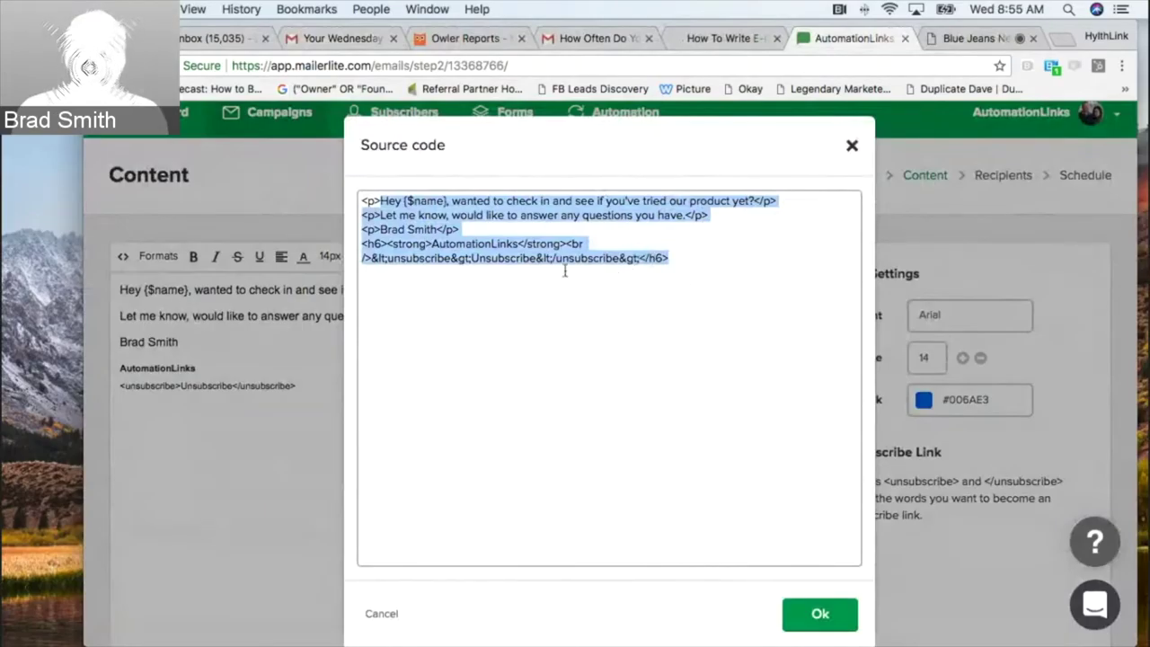
click(514, 322)
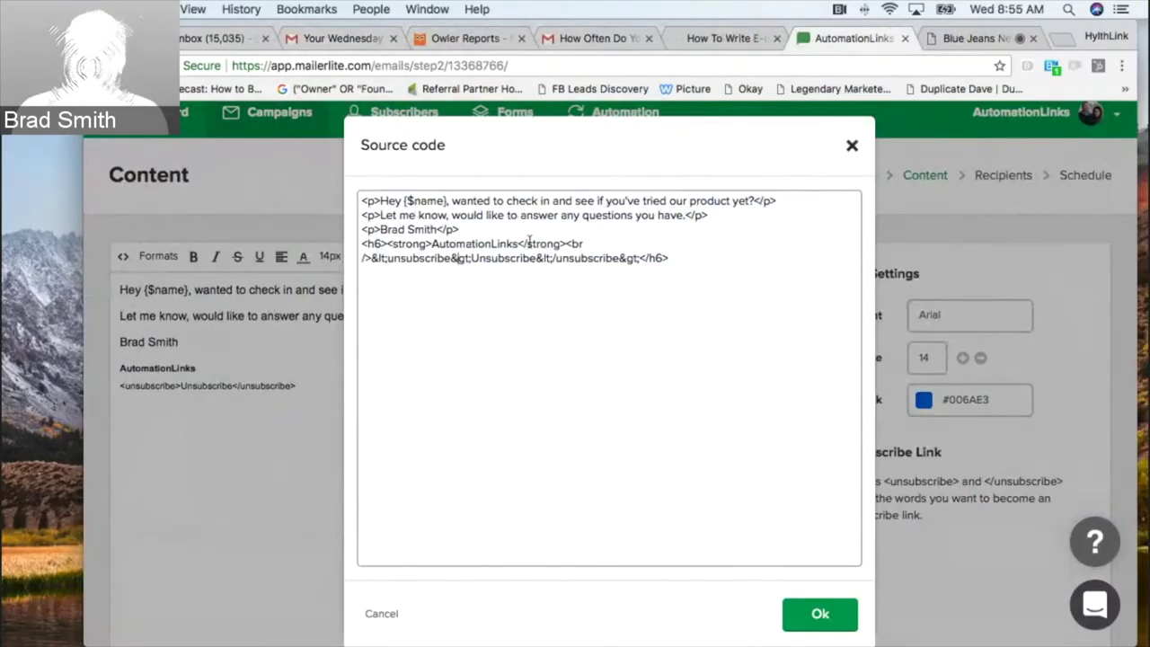
click(853, 148)
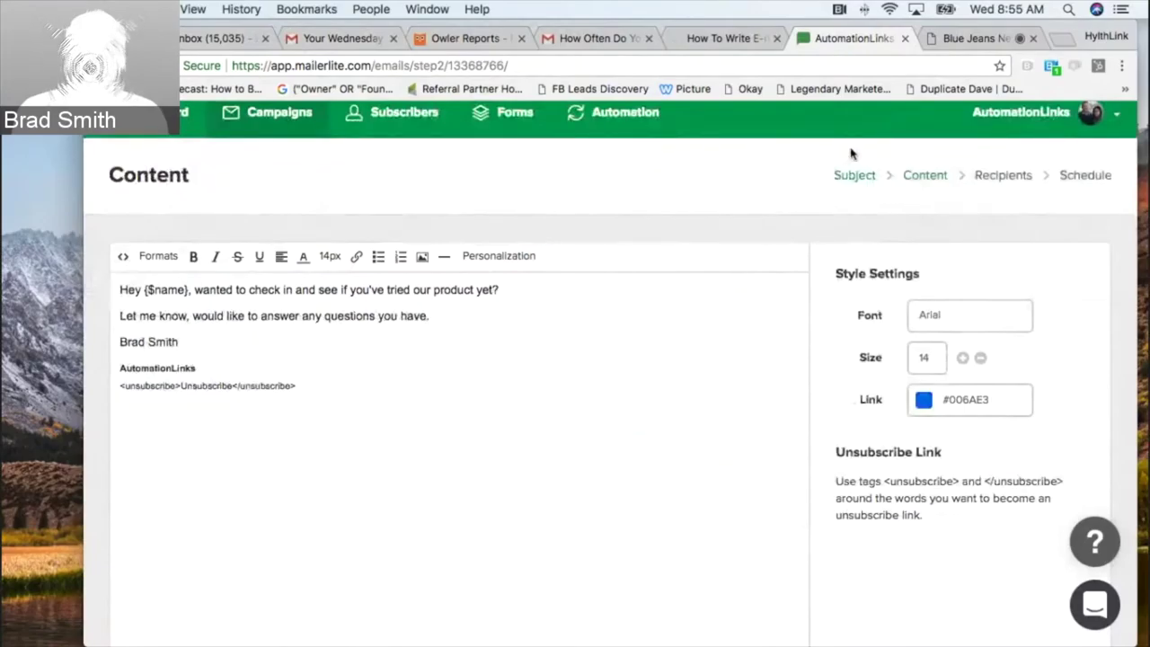